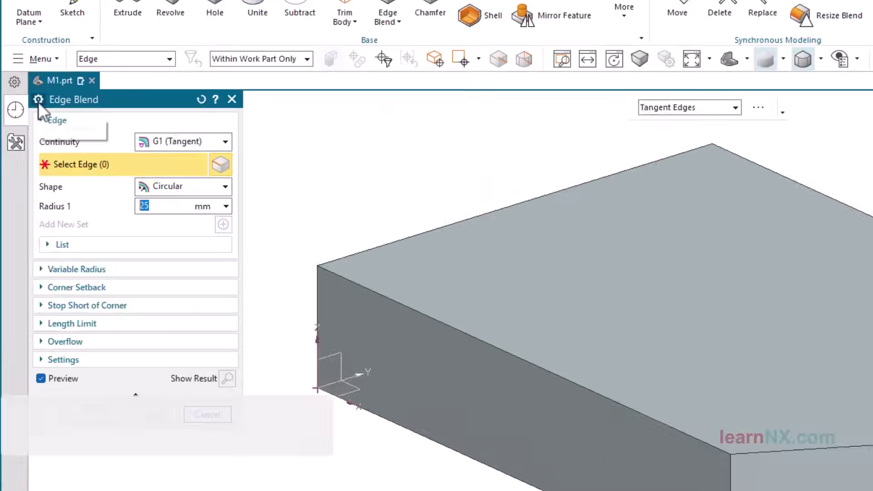
# Step: Toggle the edge blend dialog options, test edge picks, and enable point snapping
pyautogui.click(39, 100)
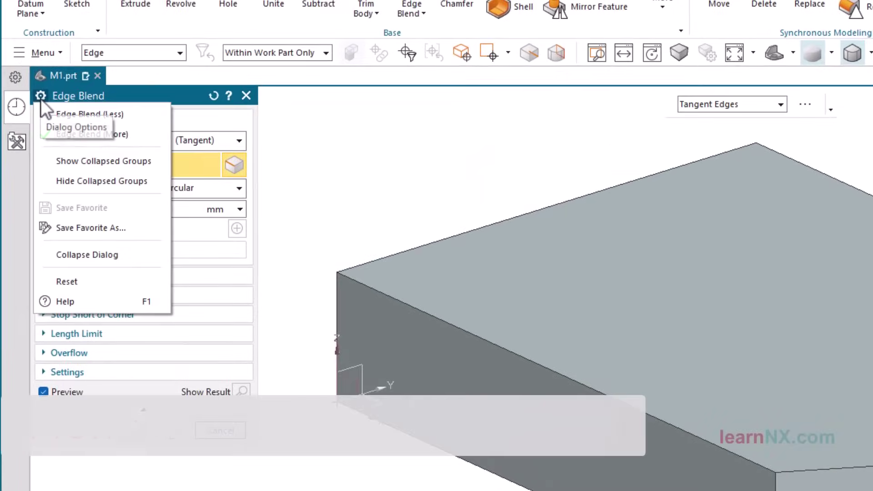
pyautogui.click(105, 116)
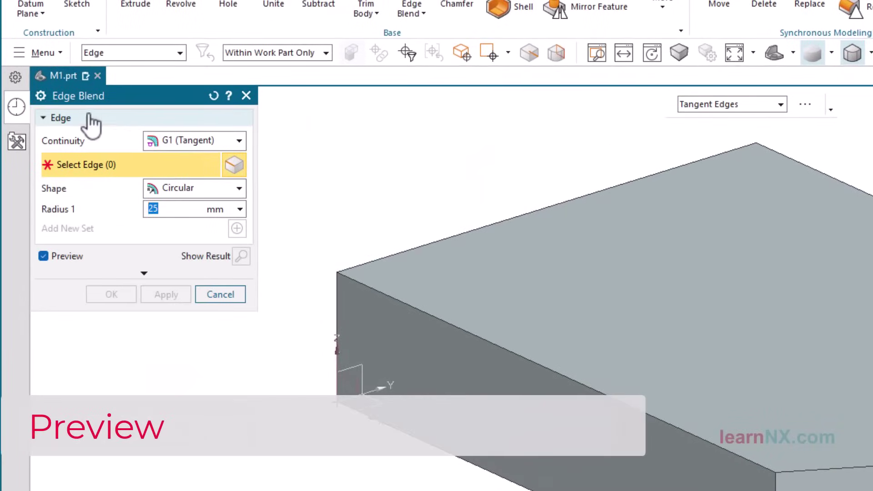
pyautogui.click(40, 96)
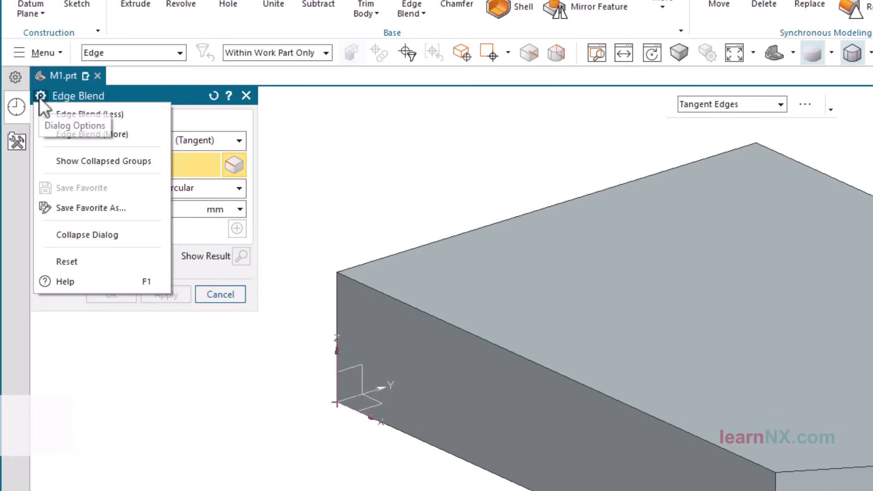
pyautogui.click(83, 133)
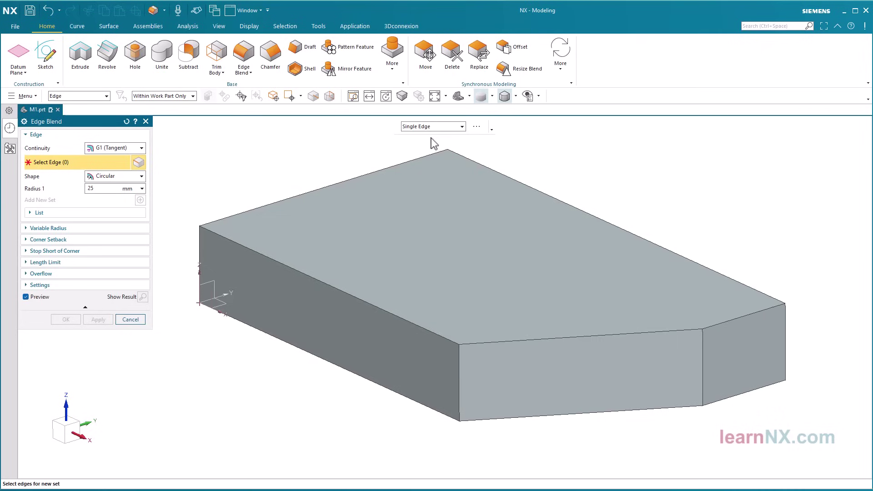
pyautogui.click(194, 236)
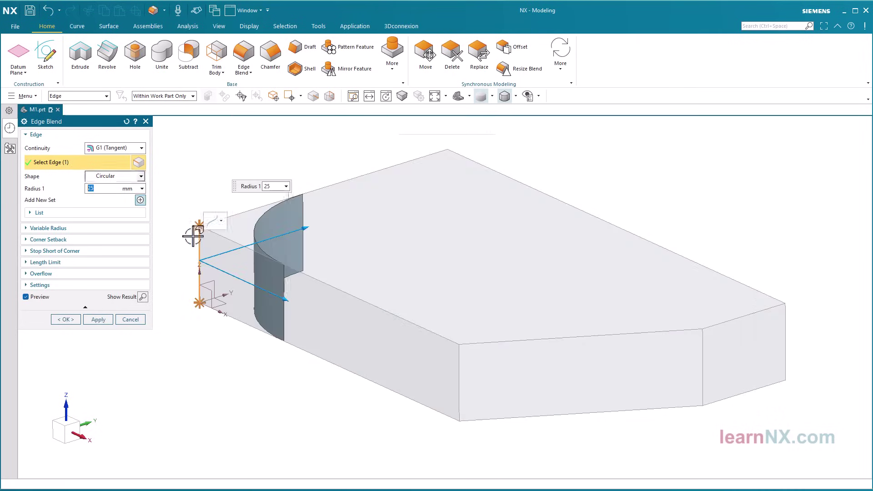
pyautogui.click(788, 321)
pyautogui.keyDown('shift'); pyautogui.click(790, 322); pyautogui.keyUp('shift')
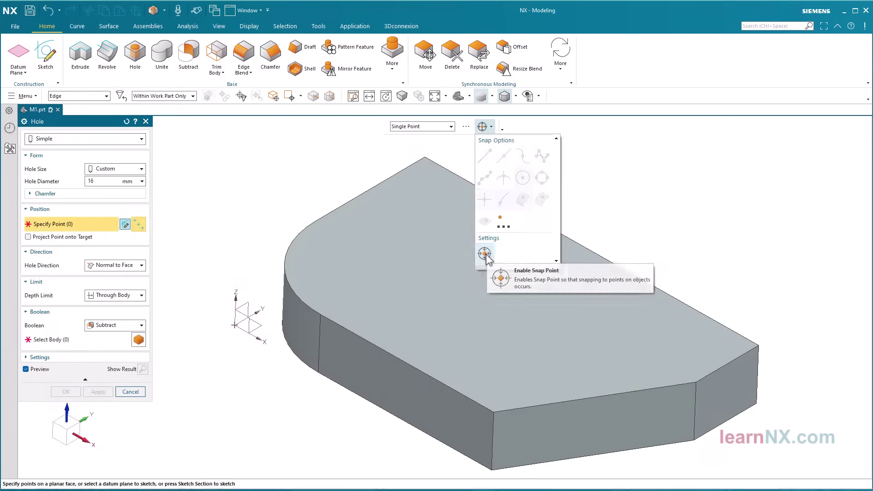
pyautogui.click(484, 254)
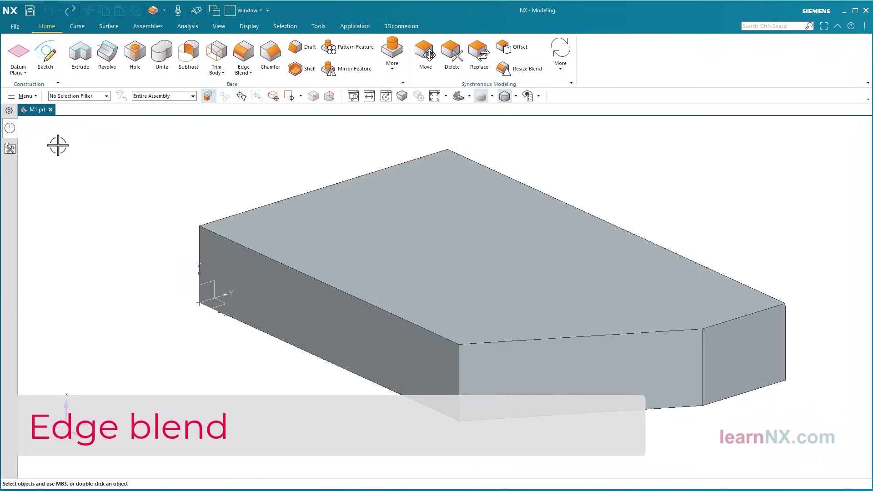
# Step: Check the recent parts history, then open M1.prt from the Modeling exercises folder
pyautogui.click(10, 129)
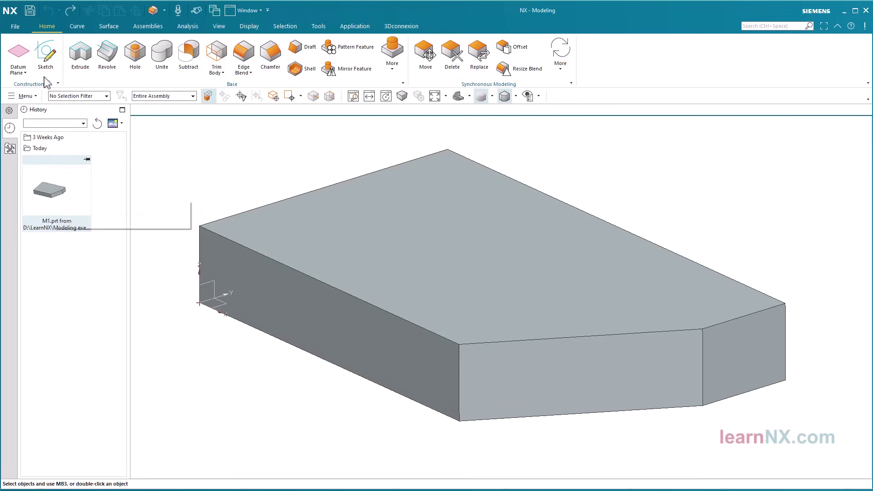
pyautogui.click(17, 28)
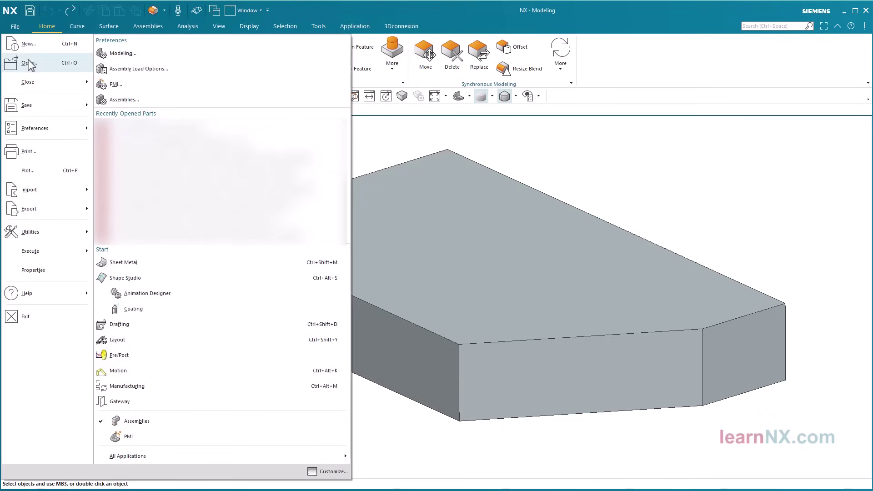
pyautogui.click(28, 63)
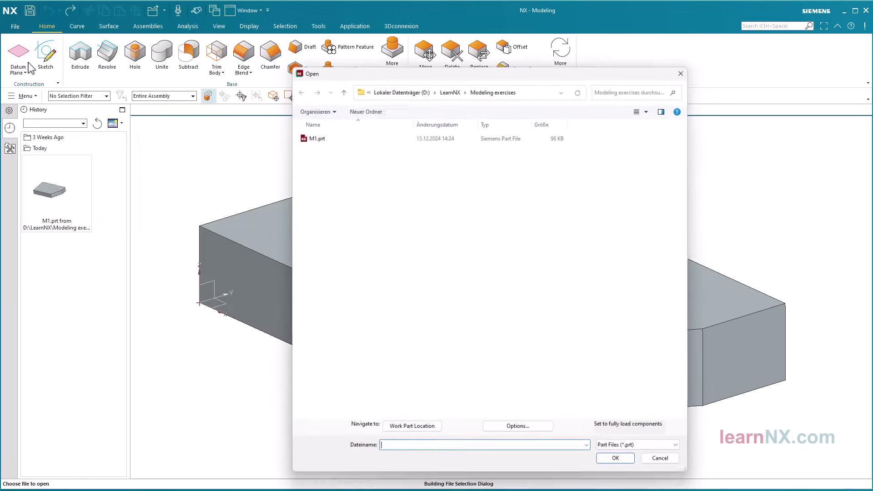
pyautogui.click(310, 137)
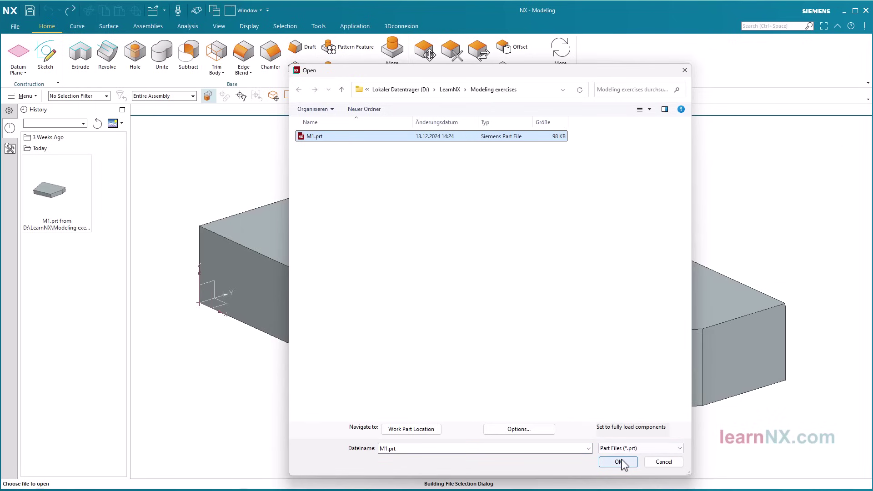
pyautogui.click(662, 463)
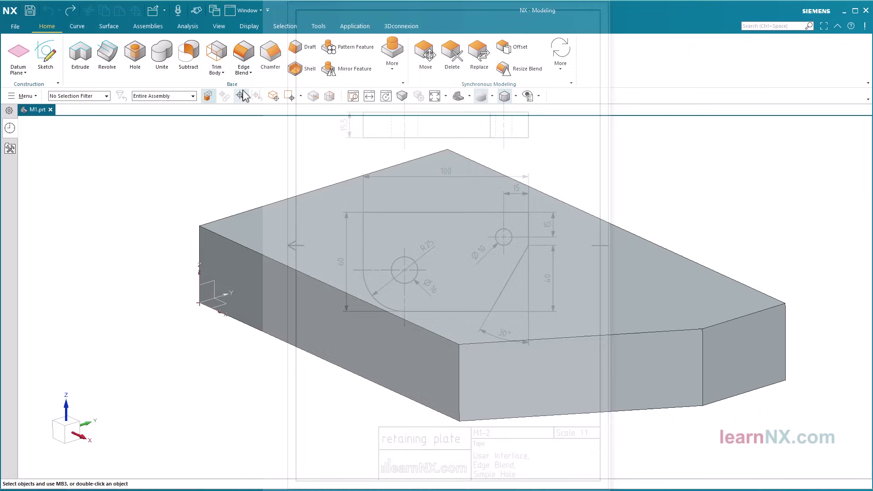
# Step: Start an Edge Blend and switch its dialog from Less to More options
pyautogui.click(243, 52)
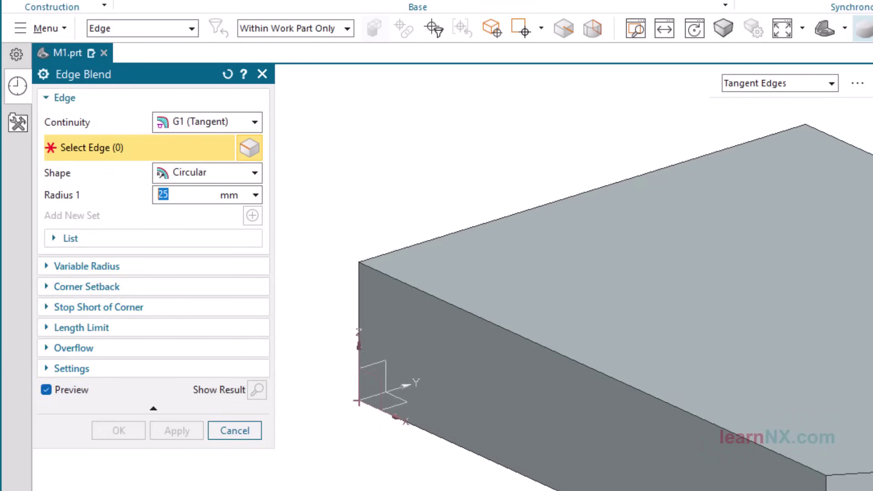
pyautogui.click(44, 77)
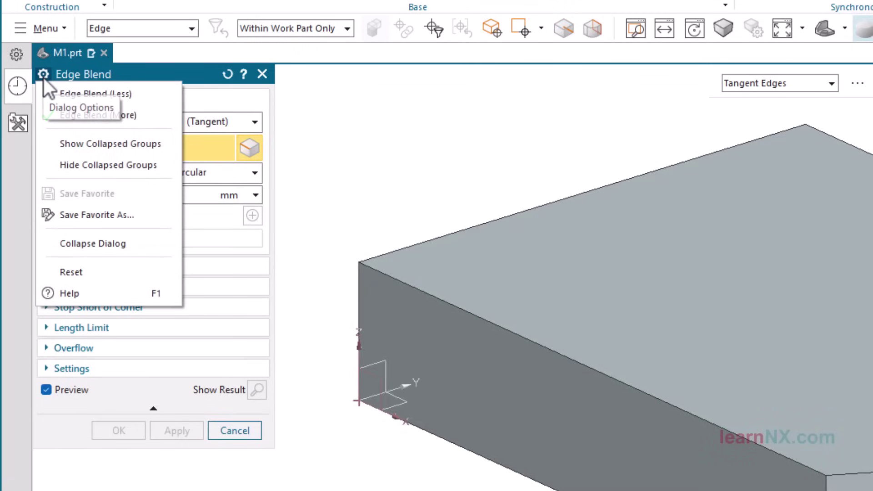
pyautogui.click(113, 97)
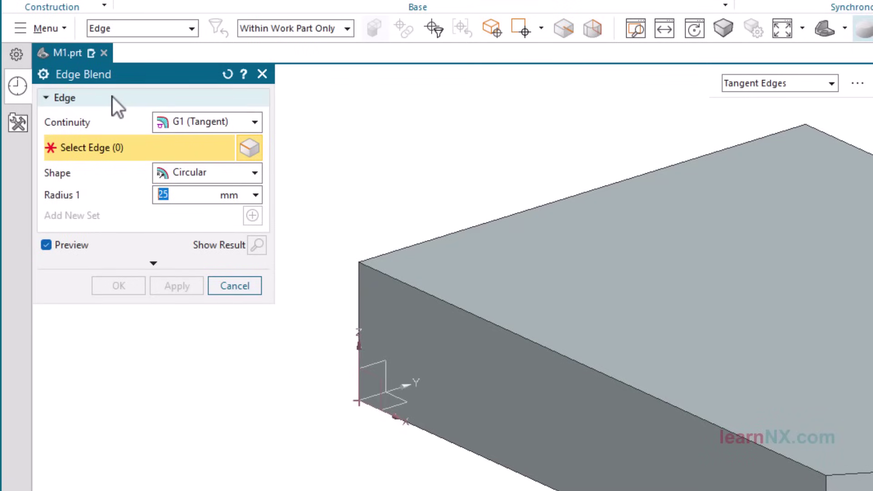
pyautogui.click(42, 76)
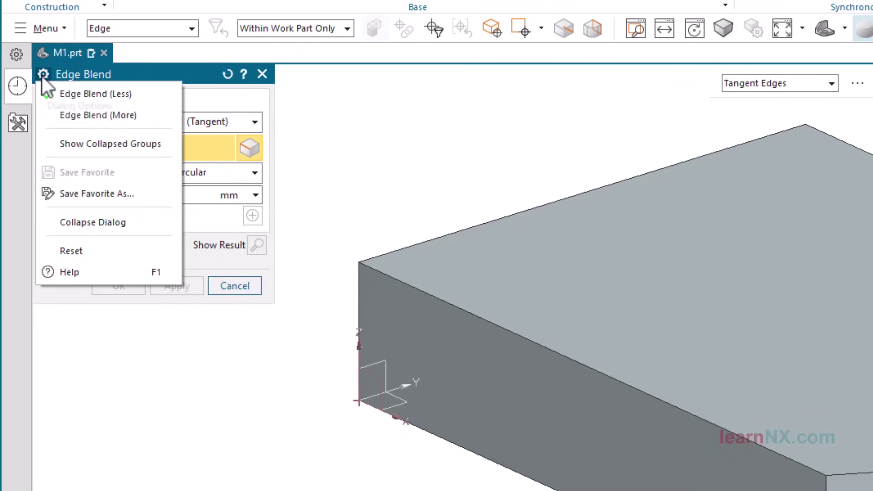
pyautogui.click(88, 114)
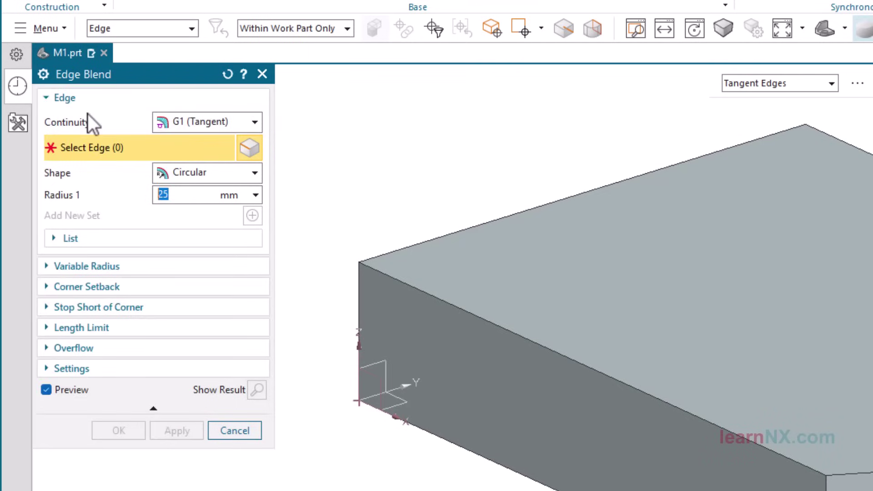
# Step: Expand the Length Limit, Stop Short of Corner and Corner Setback groups
pyautogui.click(105, 328)
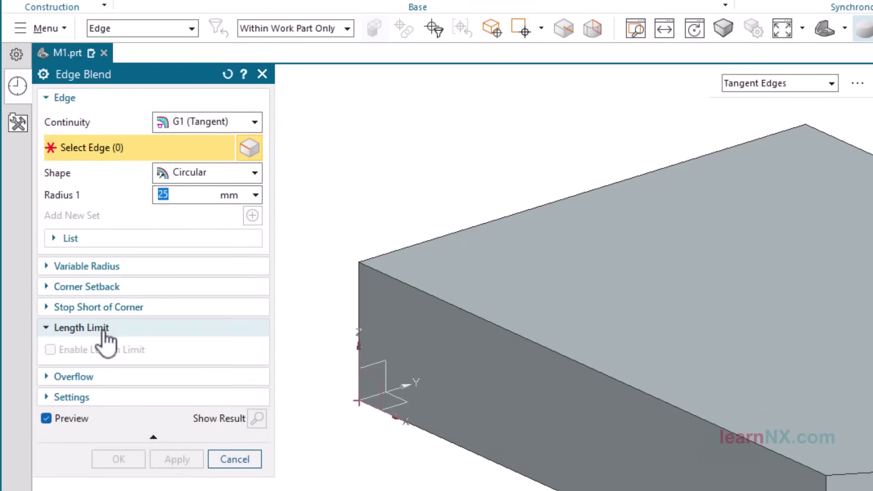
pyautogui.click(113, 308)
pyautogui.click(121, 287)
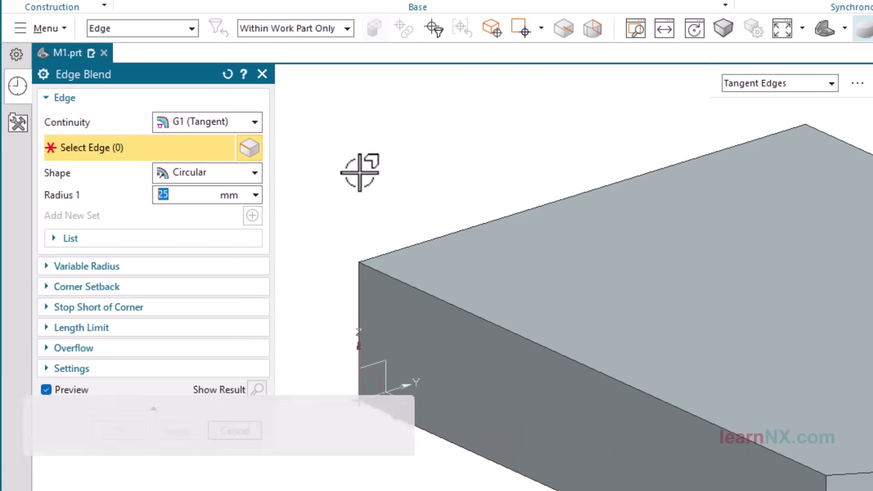
# Step: Replace the Radius 1 value with 25 mm and confirm it
pyautogui.click(183, 197)
pyautogui.moveTo(183, 196); pyautogui.dragTo(128, 197)
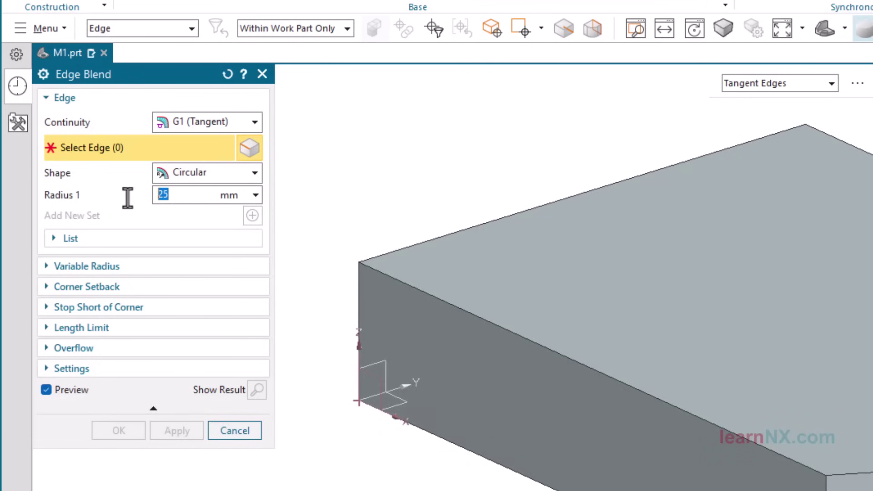
pyautogui.write('25')
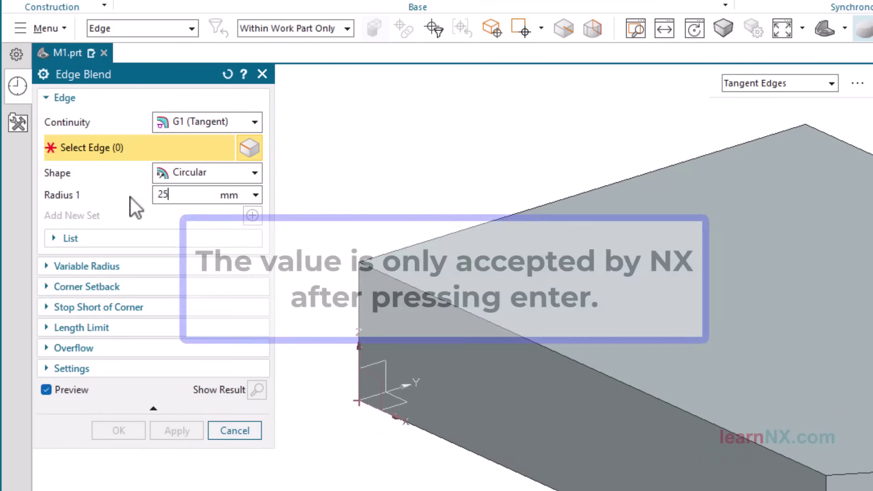
pyautogui.press('Return')
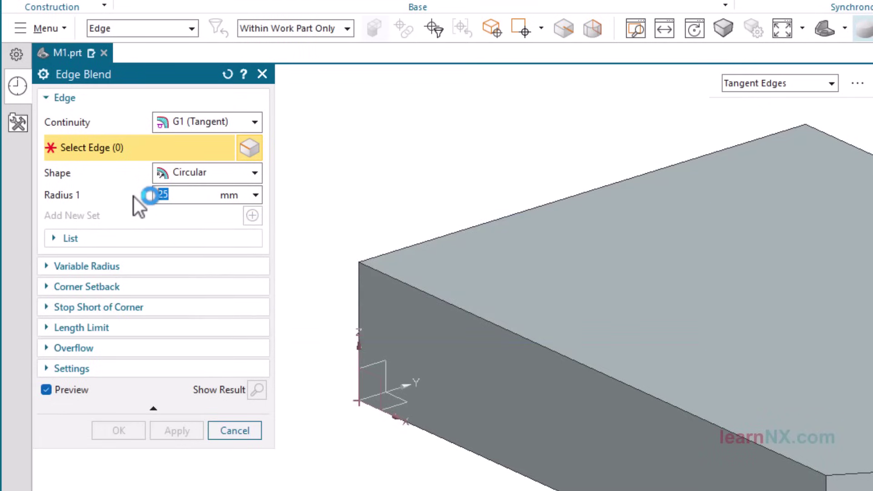
# Step: Filter to Single Edge and keep only the front-left vertical edge in the 25 mm blend
pyautogui.click(790, 83)
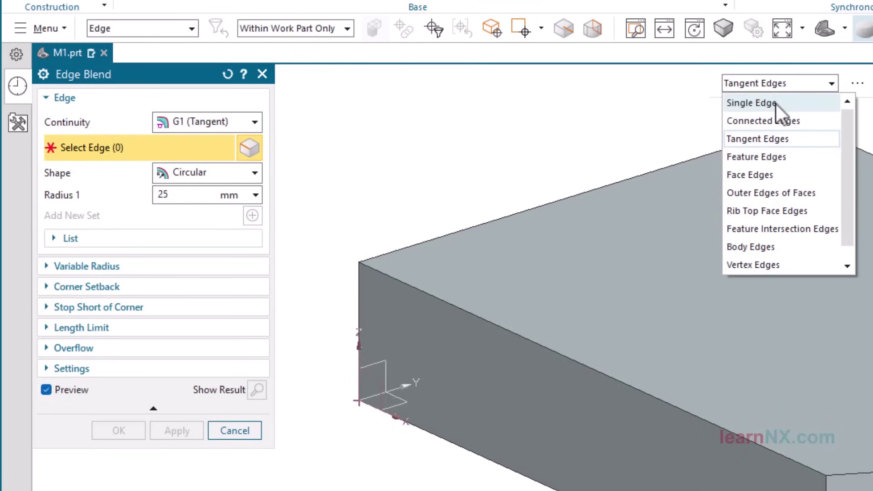
pyautogui.click(776, 104)
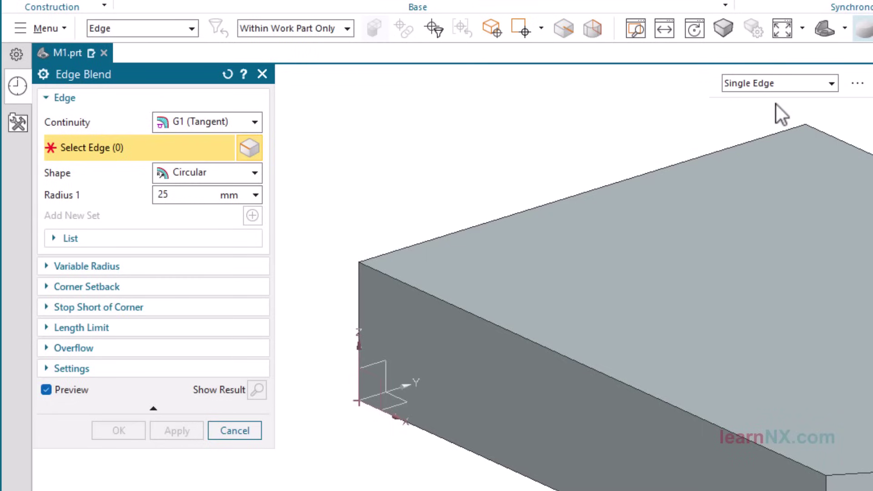
pyautogui.click(358, 286)
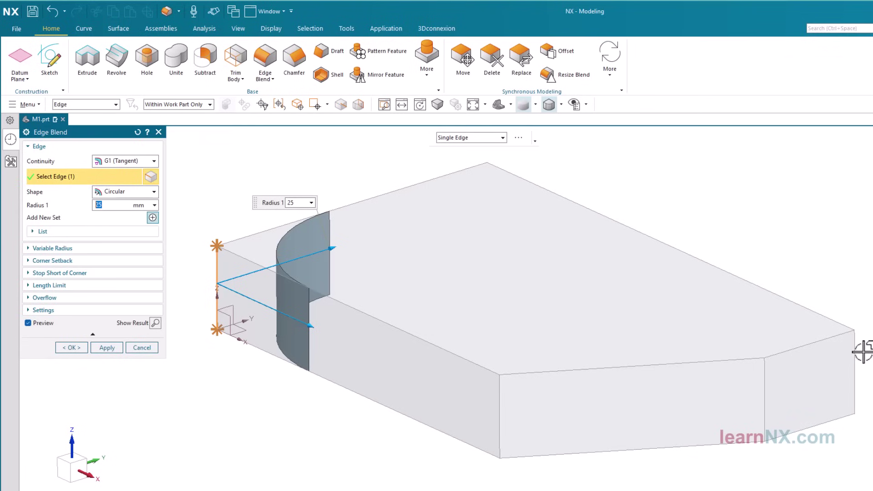
pyautogui.click(854, 350)
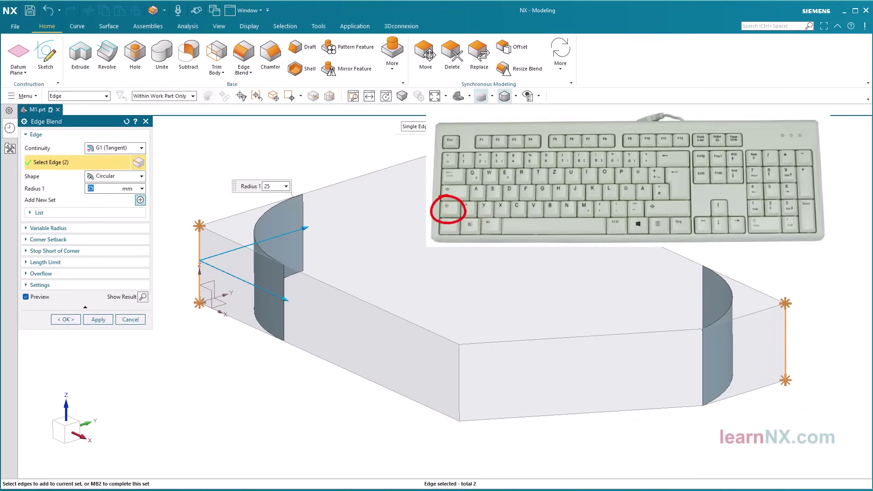
pyautogui.keyDown('shift'); pyautogui.click(785, 318); pyautogui.keyUp('shift')
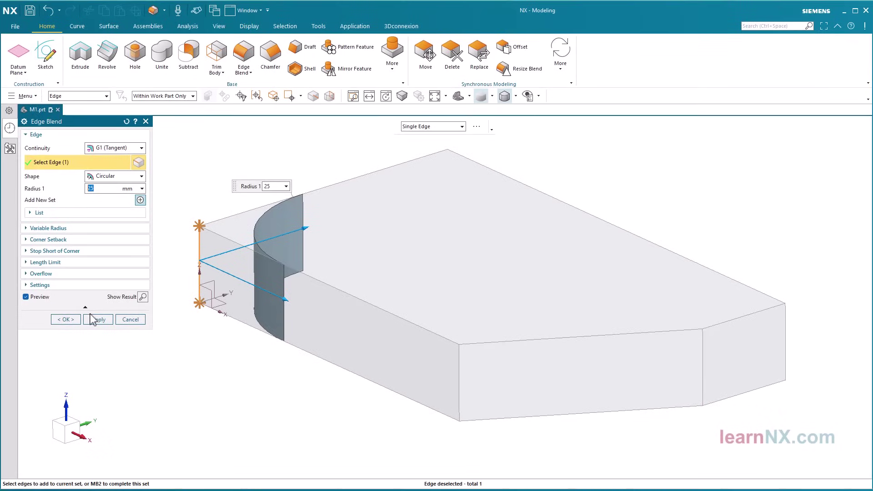
# Step: Apply the 25 mm blend and orbit to see the rounded edge from below
pyautogui.click(66, 320)
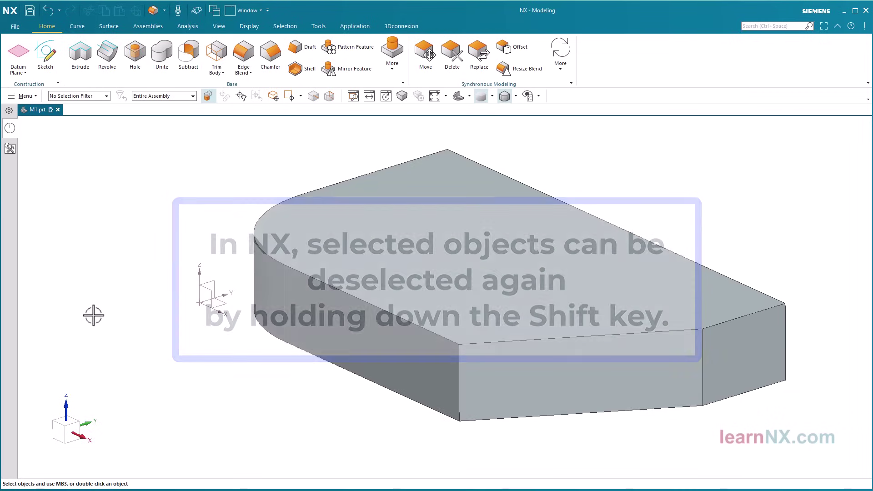
pyautogui.moveTo(144, 306); pyautogui.dragTo(190, 317, button='middle')
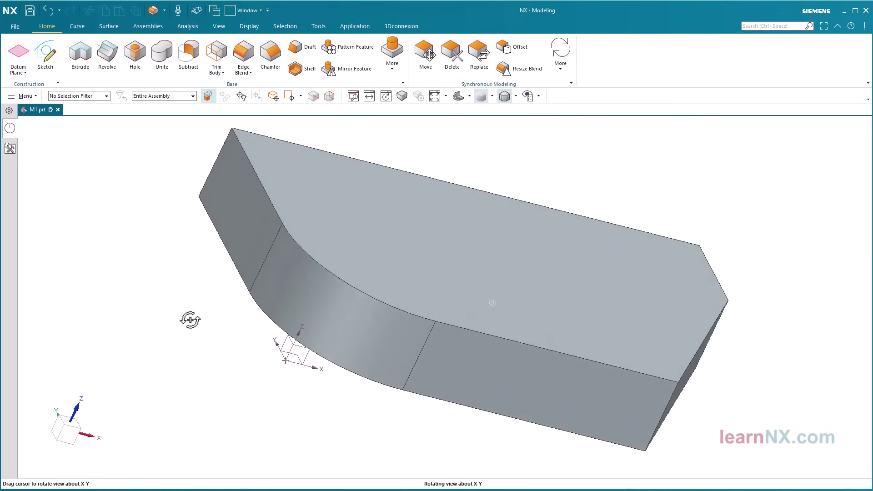
# Step: Reopen the edge blend, drag the radius to 11 mm, restore 25 mm and confirm
pyautogui.doubleClick(293, 287)
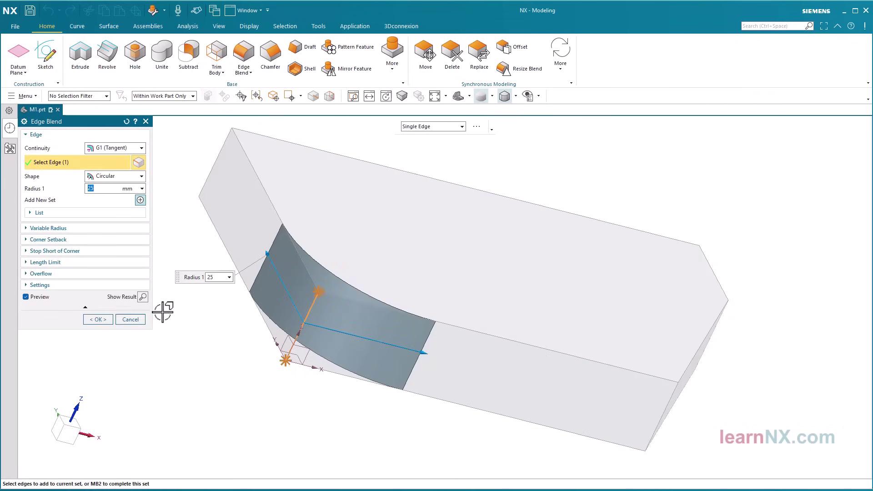
pyautogui.moveTo(267, 252); pyautogui.dragTo(281, 294)
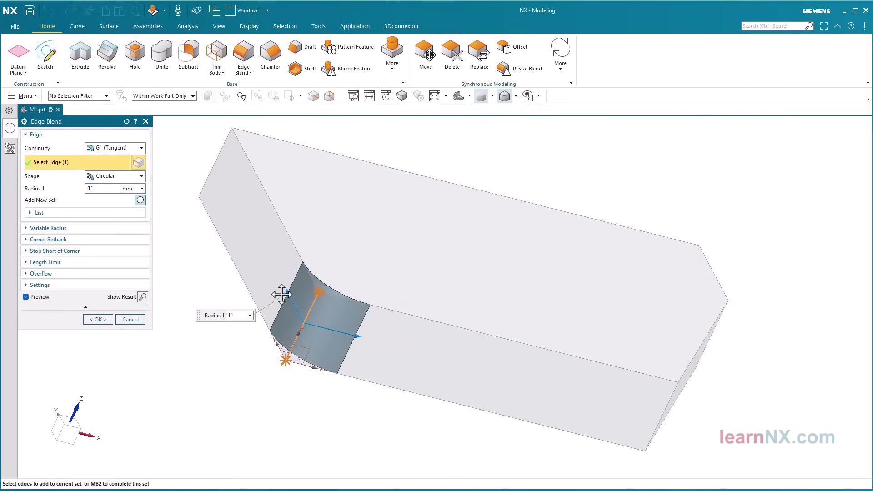
pyautogui.click(103, 188)
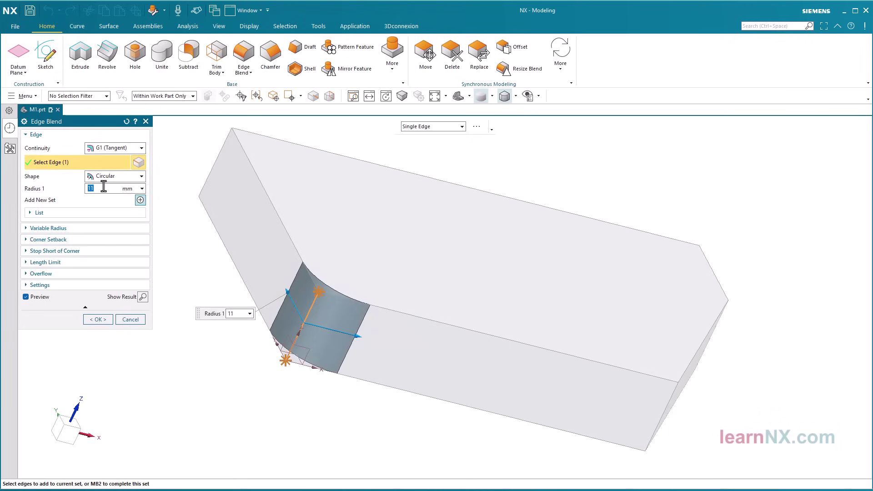
pyautogui.write('25')
pyautogui.press('Return')
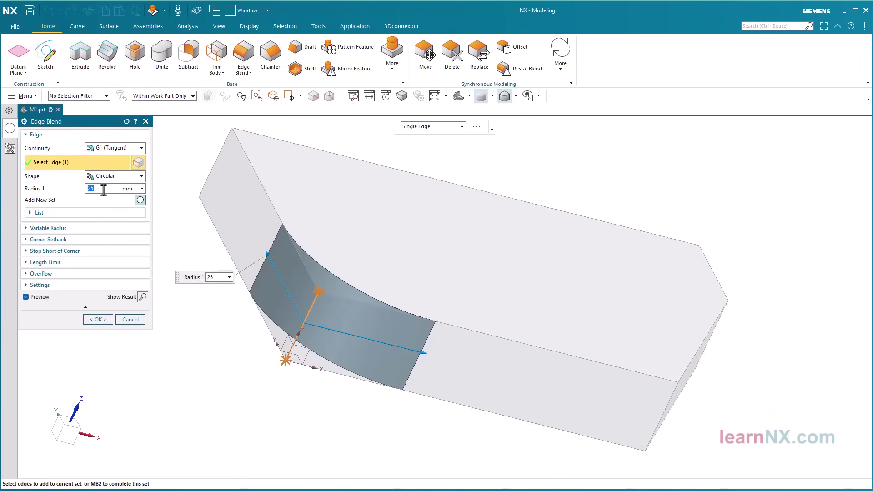
pyautogui.click(97, 319)
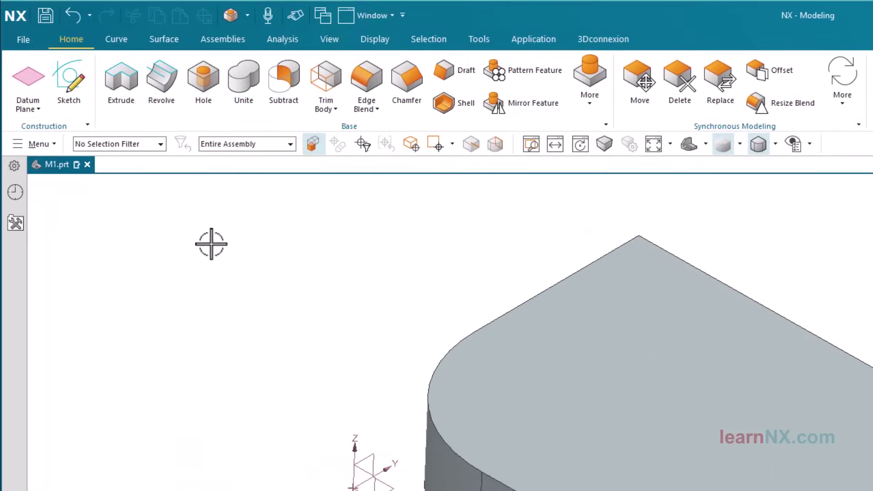
# Step: Start a Hole, try the Counterbored and Countersunk type shortcuts, then hide the shortcuts
pyautogui.click(209, 82)
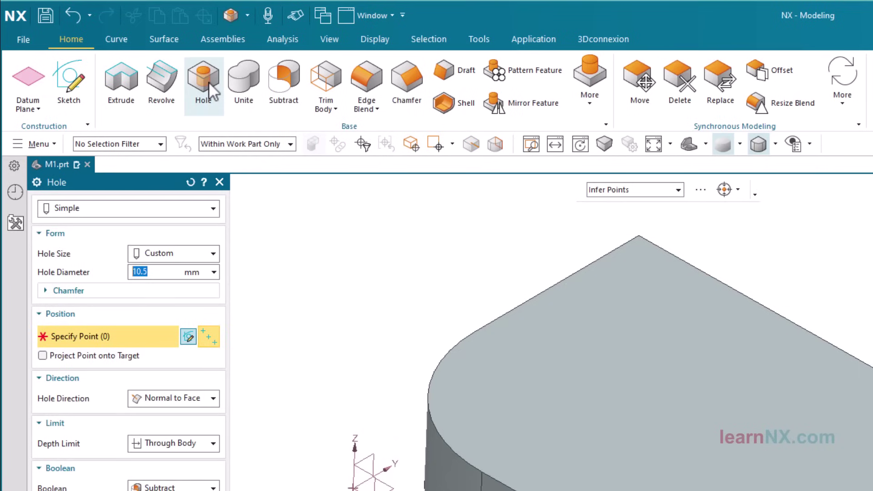
pyautogui.click(162, 210)
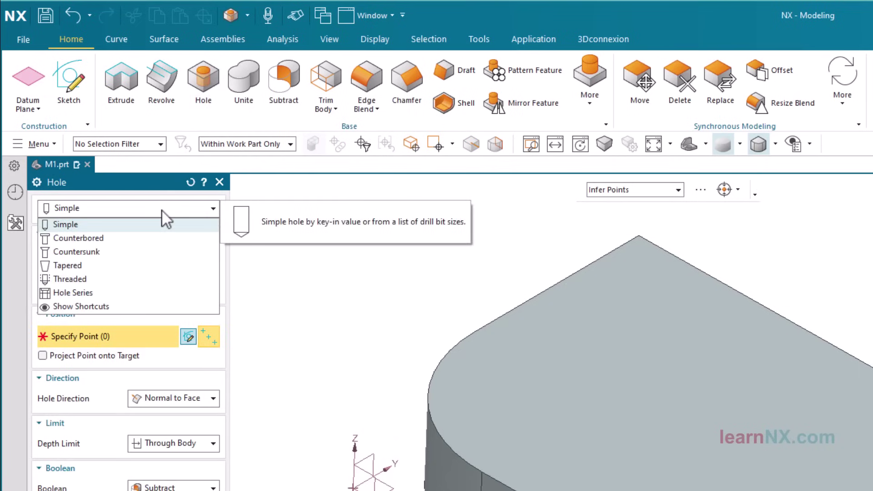
pyautogui.click(105, 306)
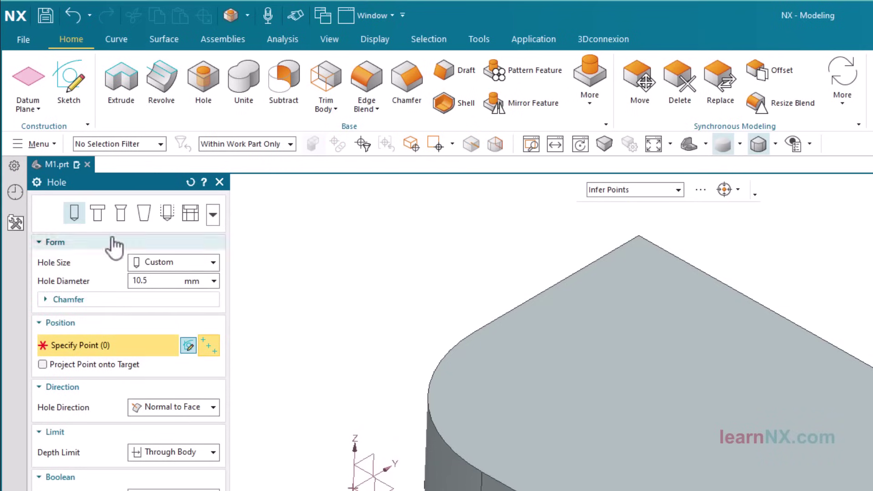
pyautogui.click(99, 212)
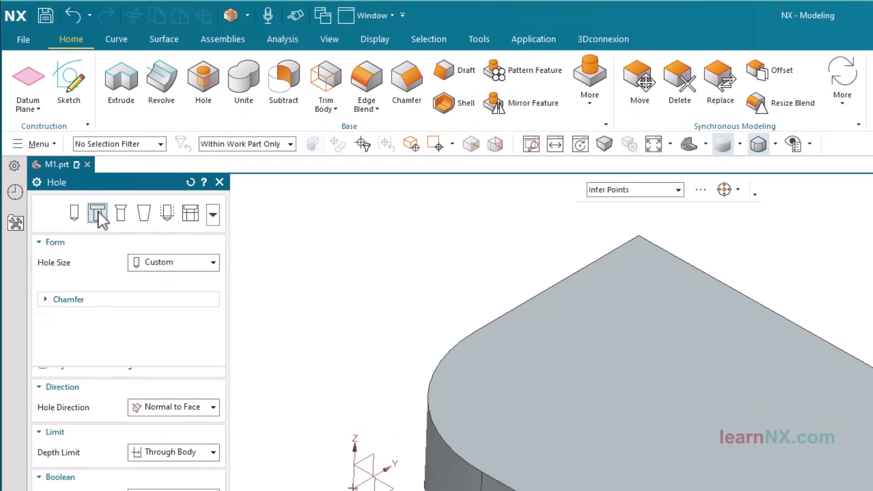
pyautogui.click(121, 214)
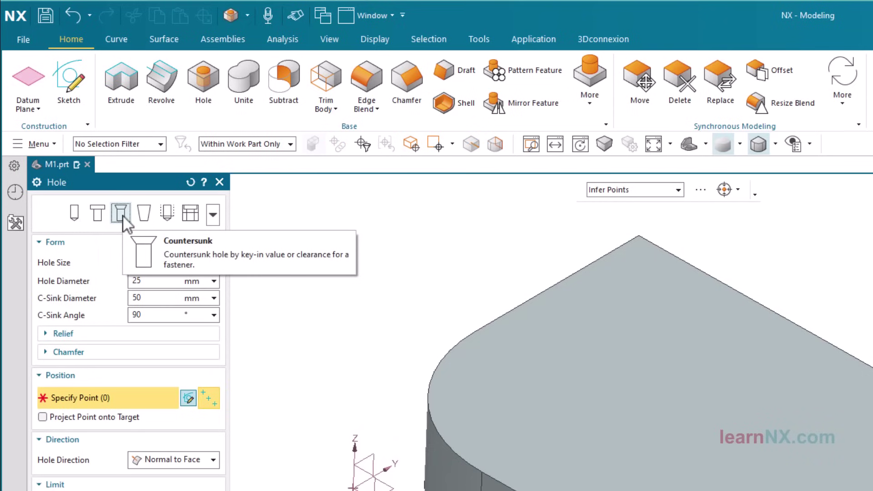
pyautogui.click(213, 217)
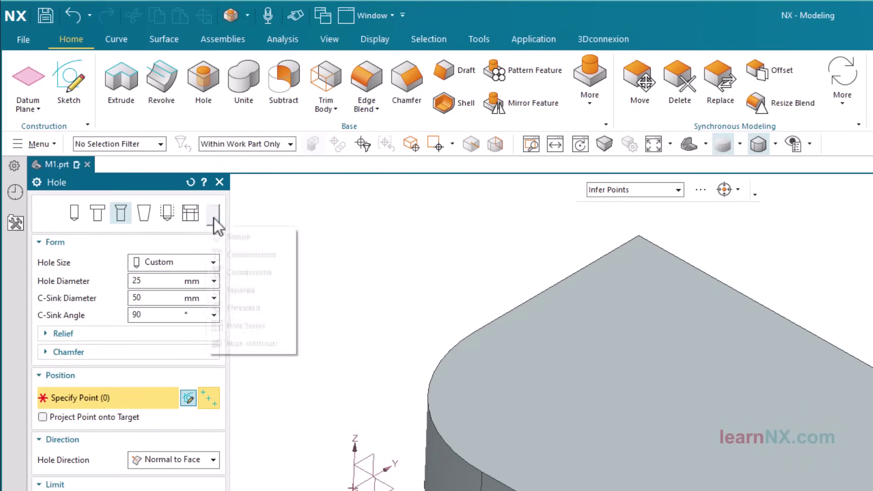
pyautogui.click(253, 343)
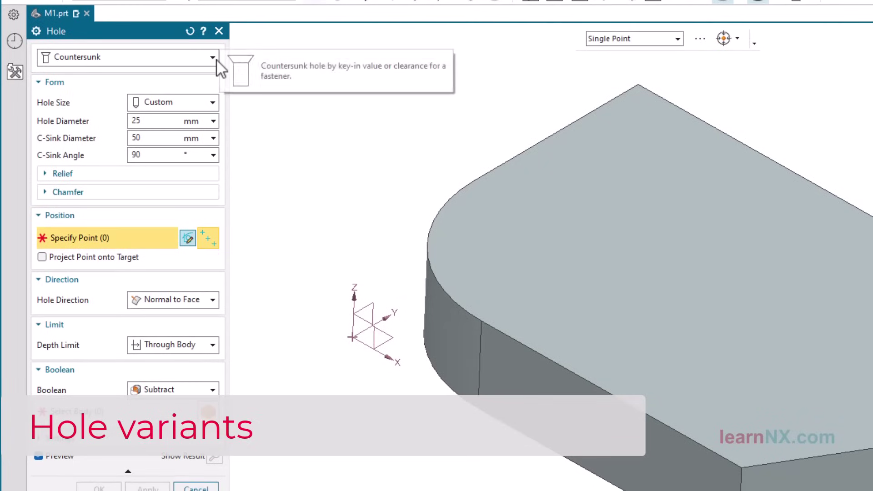
# Step: Make the hole Simple, sized by Screw Clearance for M10, giving an 11 mm diameter
pyautogui.click(215, 64)
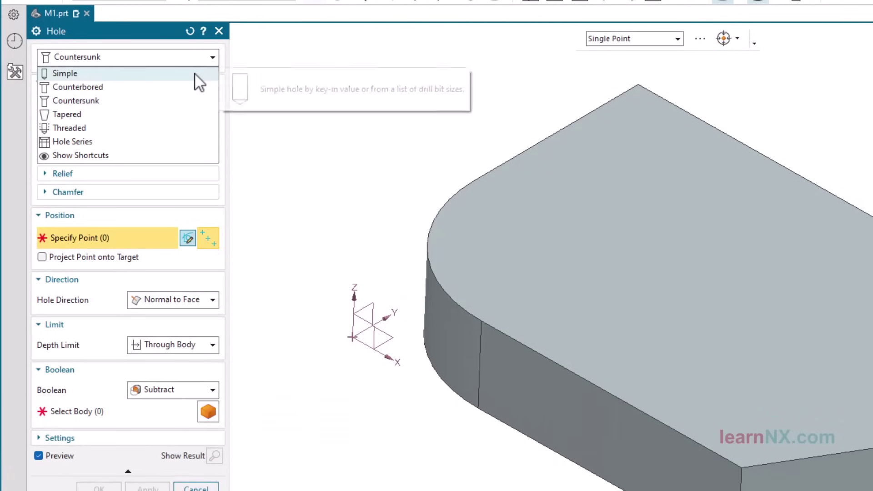
pyautogui.click(195, 75)
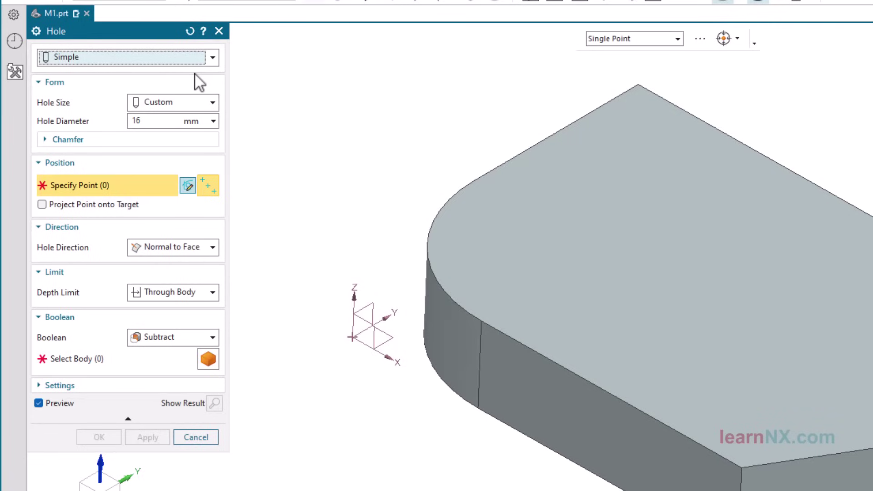
pyautogui.click(210, 103)
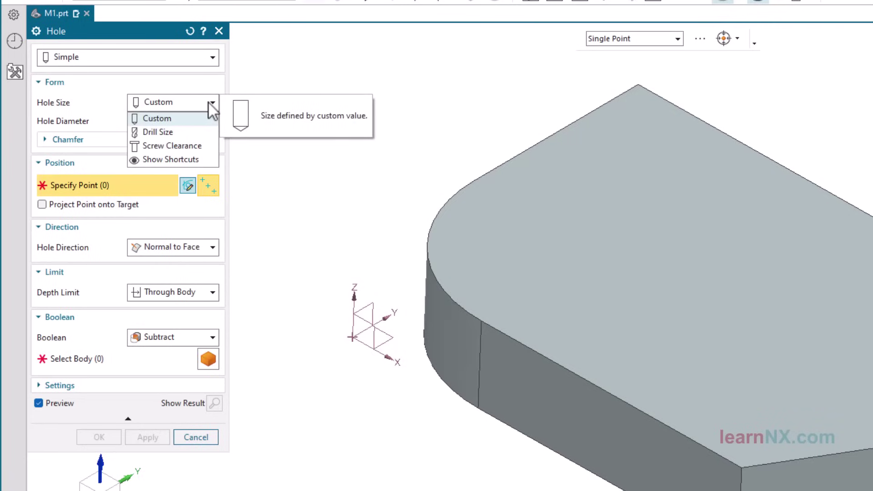
pyautogui.click(202, 132)
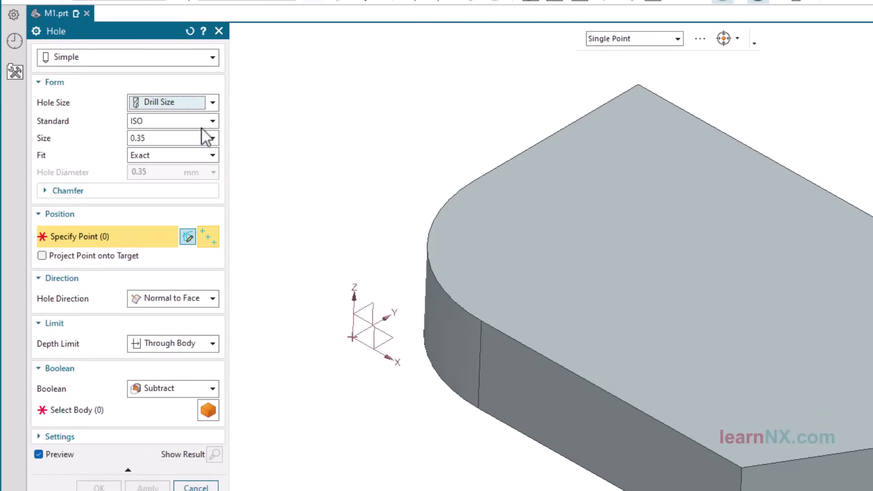
pyautogui.click(214, 138)
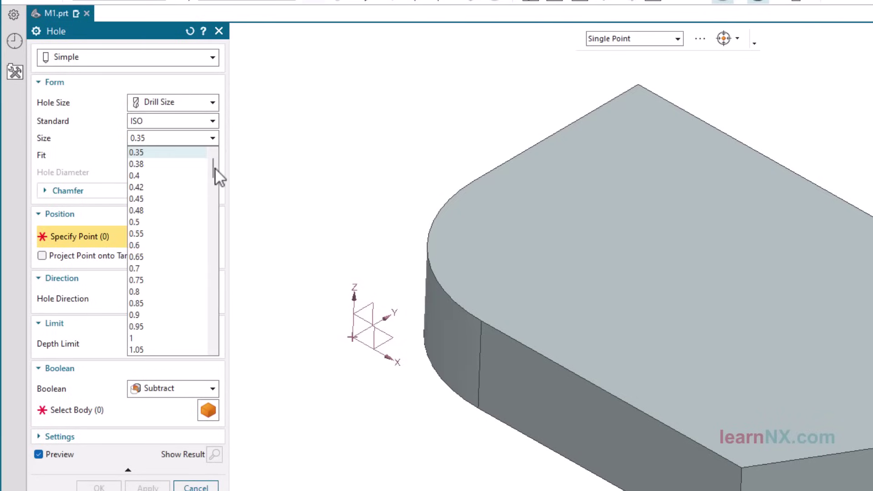
pyautogui.moveTo(216, 169); pyautogui.dragTo(217, 323)
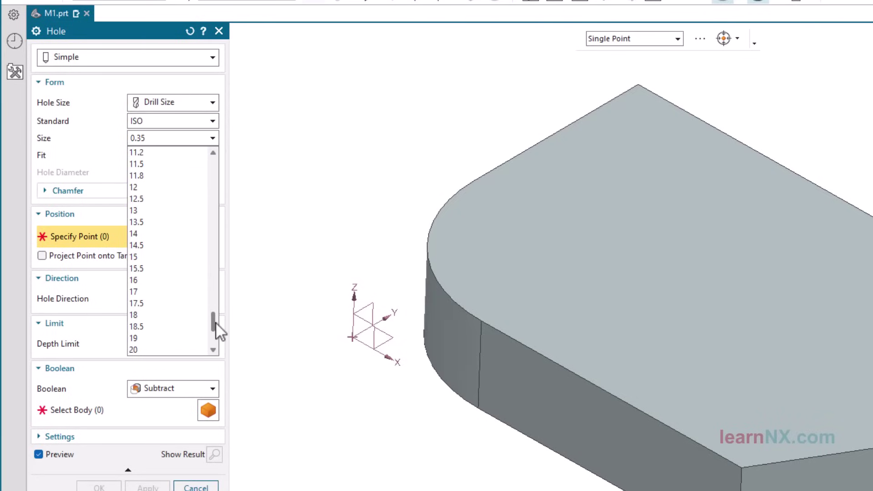
pyautogui.click(213, 107)
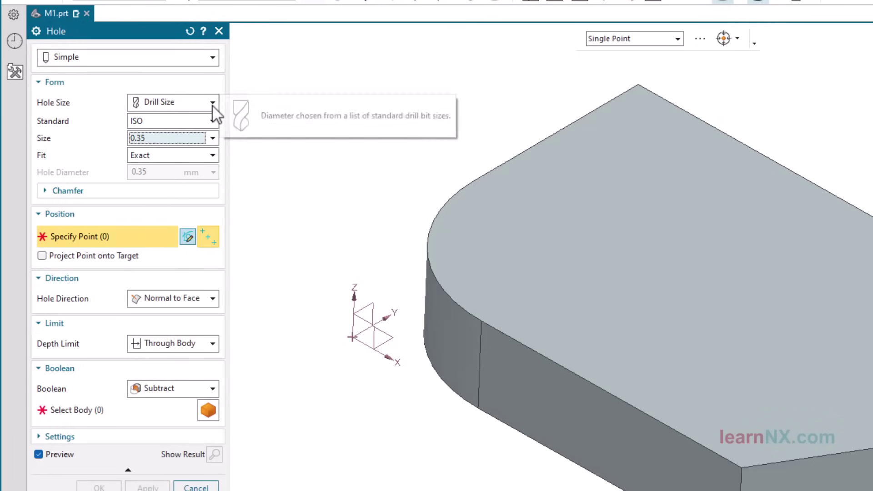
pyautogui.click(213, 107)
pyautogui.click(194, 151)
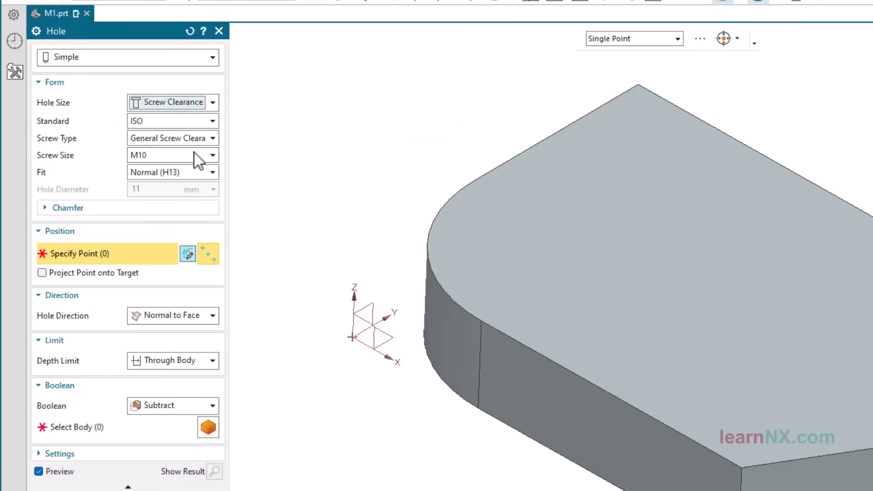
pyautogui.click(213, 155)
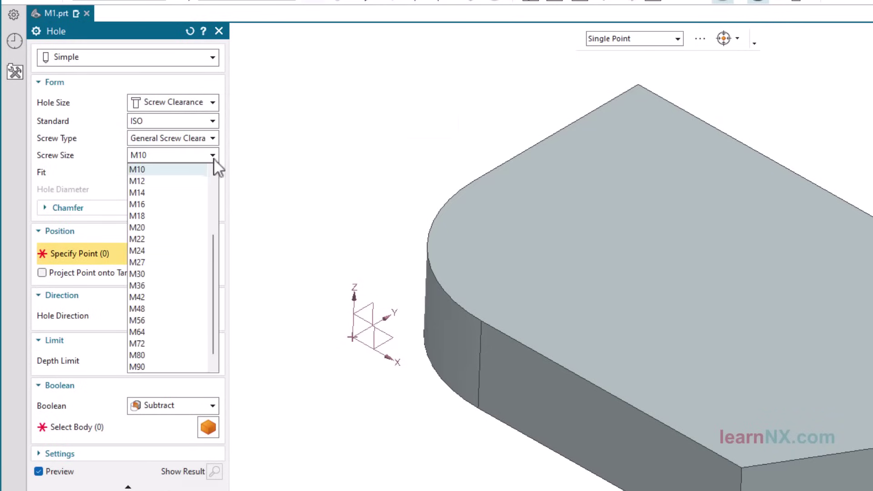
pyautogui.moveTo(215, 269); pyautogui.dragTo(225, 210)
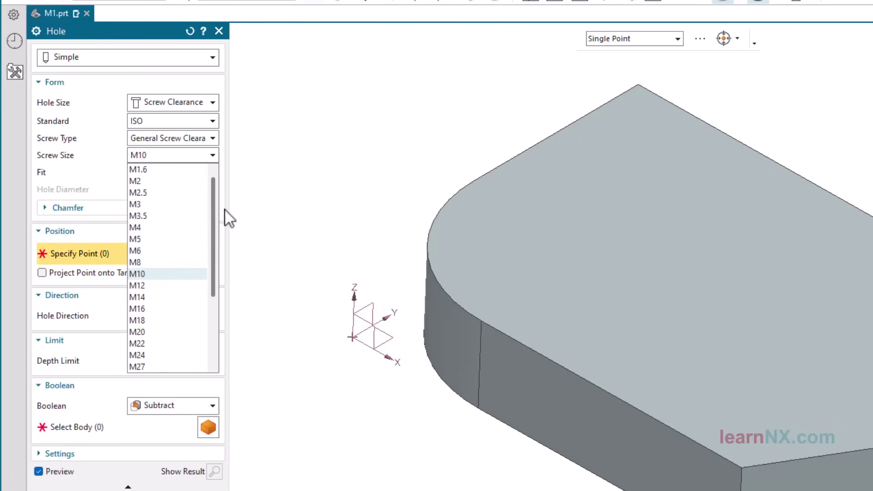
pyautogui.click(280, 172)
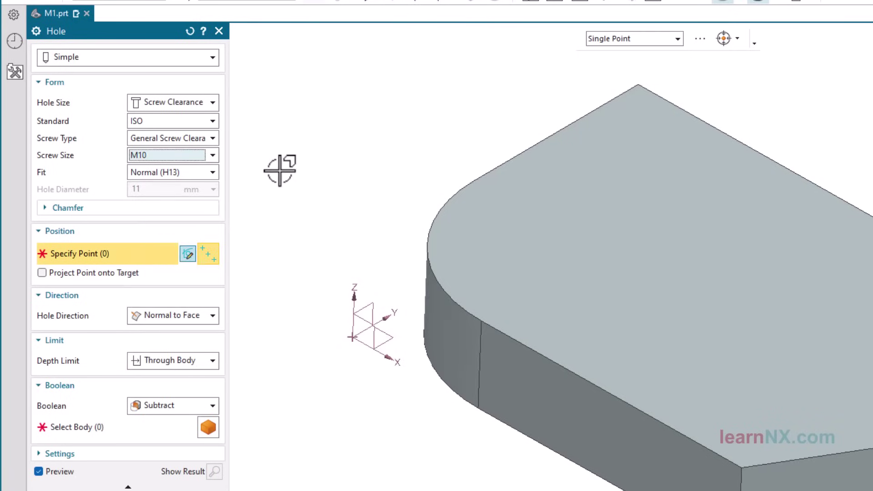
pyautogui.click(217, 316)
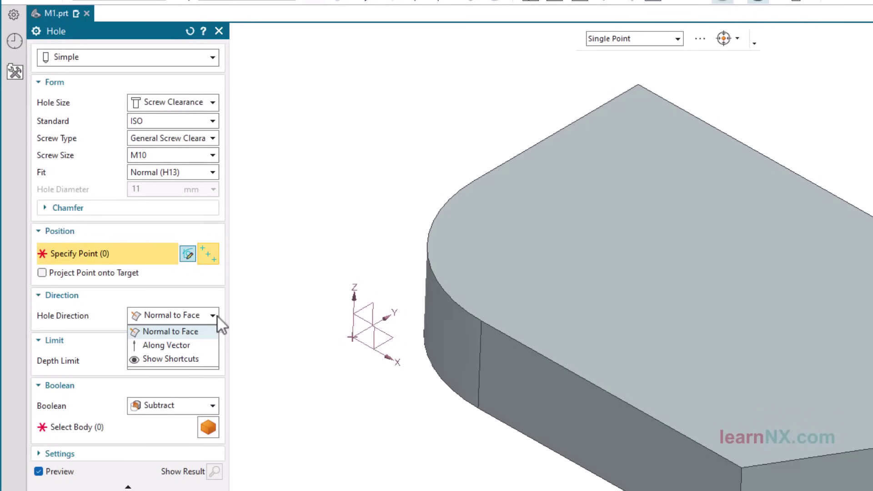
pyautogui.click(217, 317)
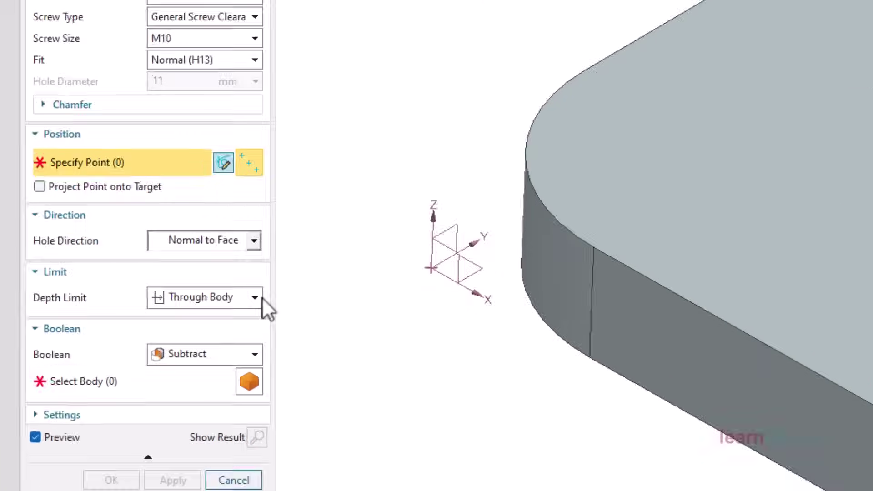
pyautogui.click(262, 298)
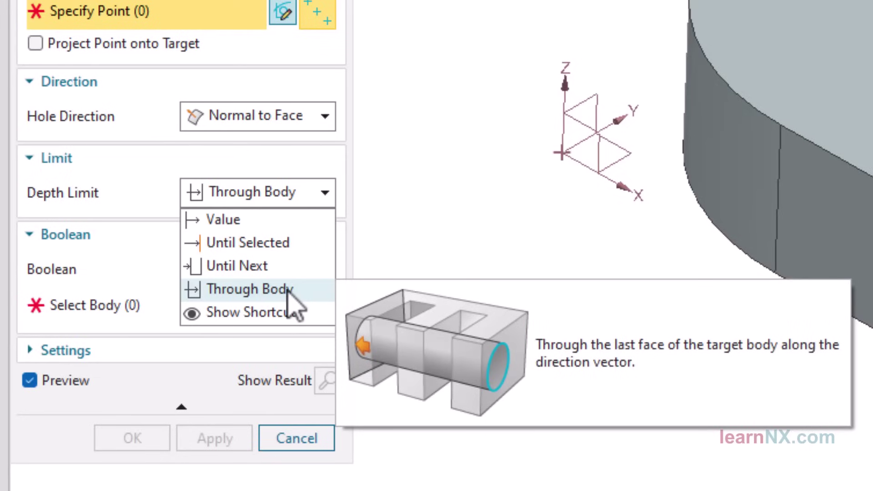
pyautogui.click(287, 291)
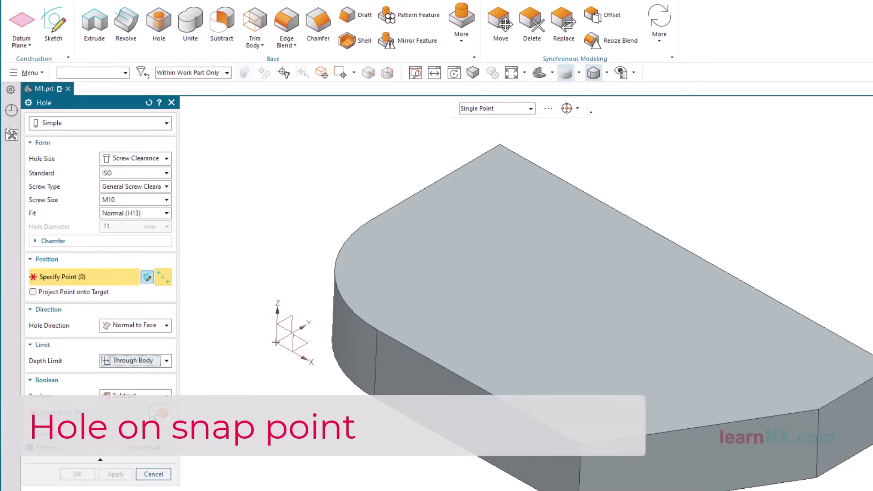
# Step: Give the hole a custom 16 mm diameter with single-point placement and an Edge selection filter
pyautogui.click(166, 158)
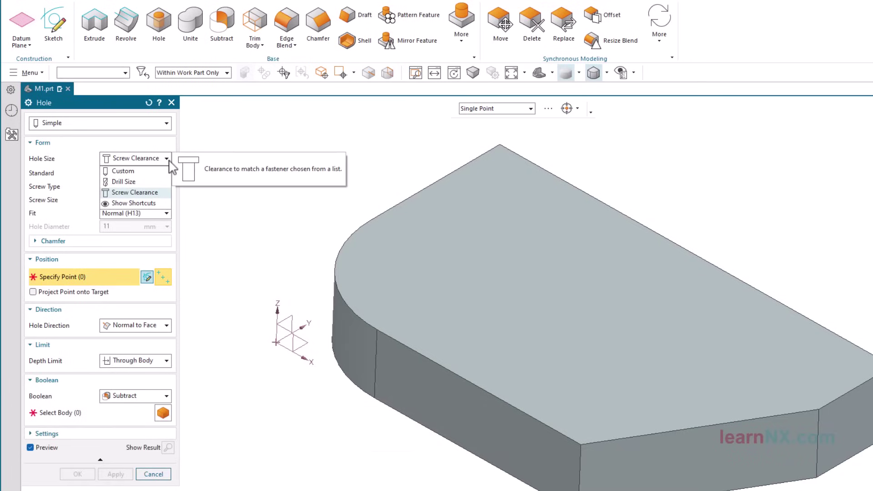
pyautogui.click(162, 171)
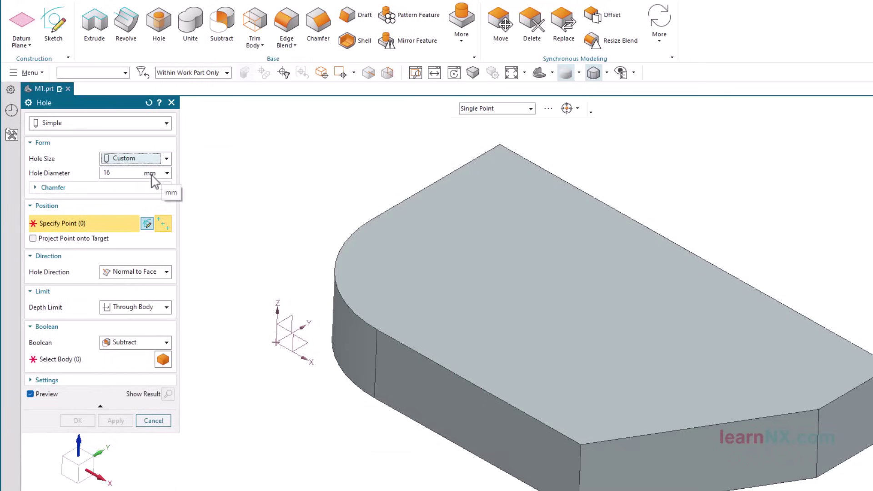
pyautogui.click(122, 173)
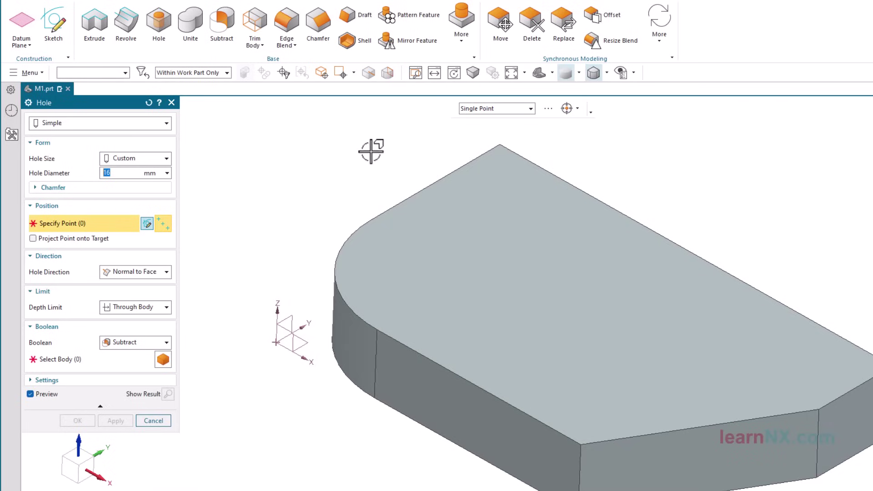
pyautogui.click(487, 114)
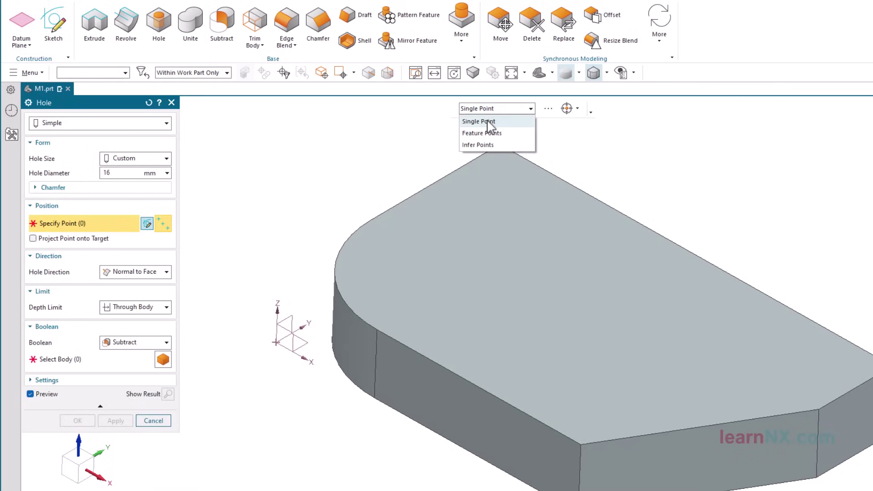
pyautogui.click(487, 120)
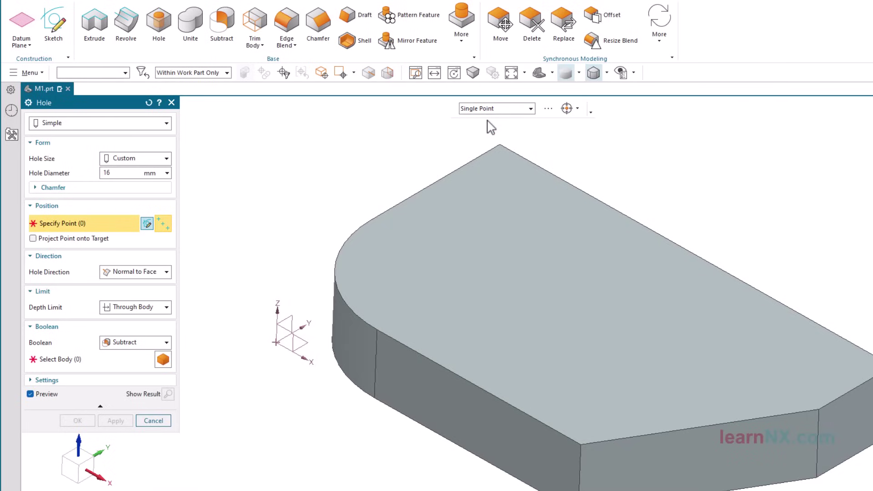
pyautogui.click(121, 73)
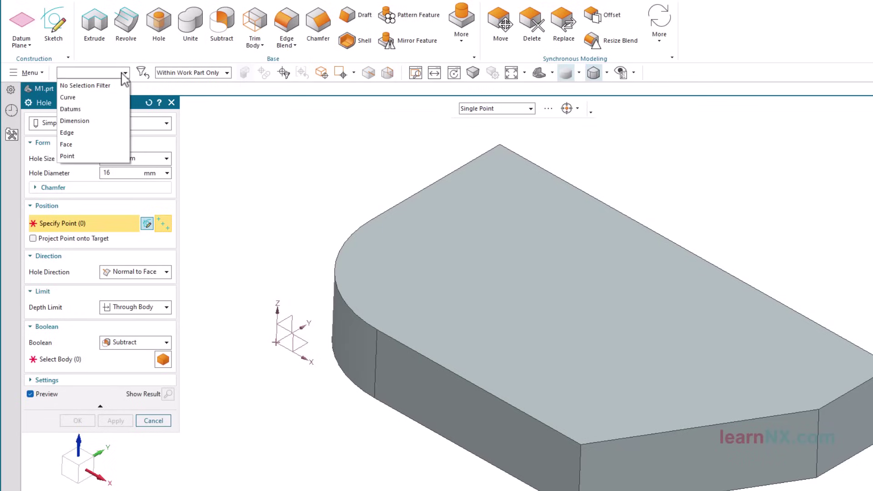
pyautogui.click(113, 138)
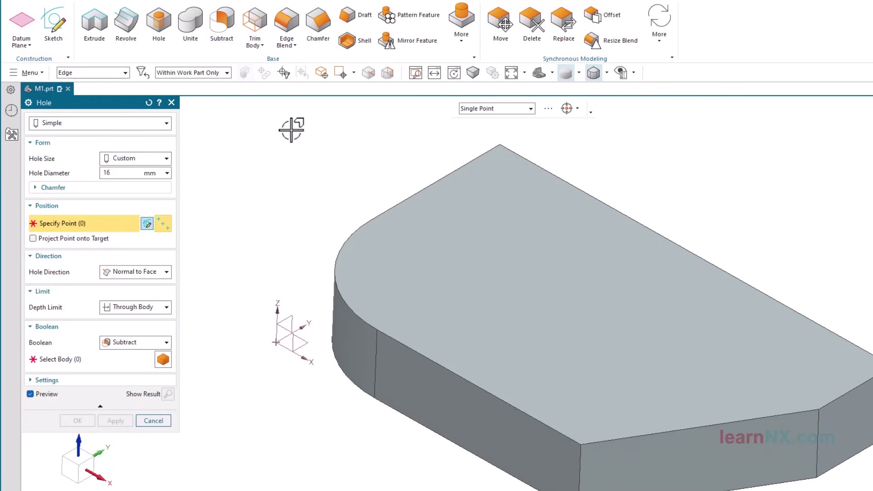
# Step: Enable Snap Point with arc-centre snapping, turning off Intersection Point and Point on Face
pyautogui.click(577, 109)
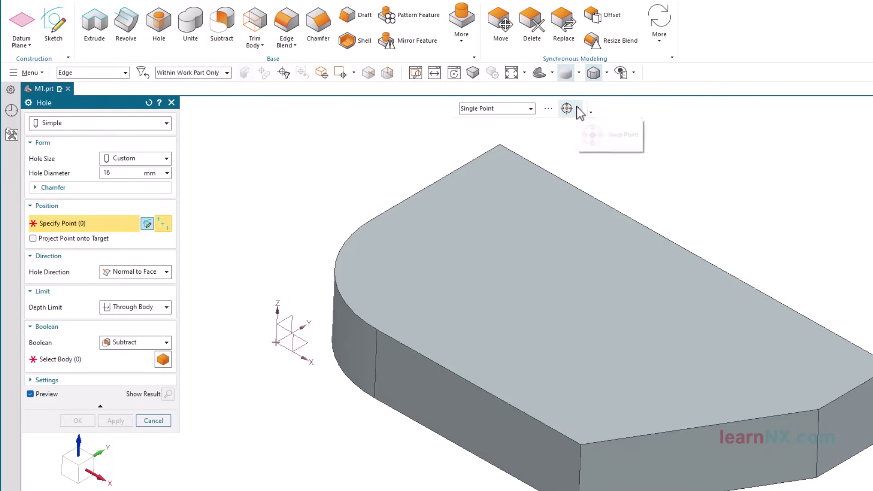
pyautogui.click(578, 109)
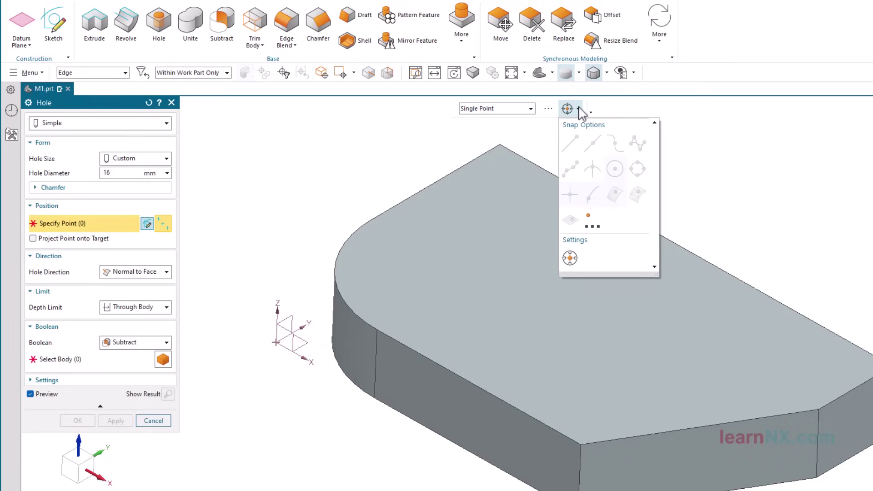
pyautogui.click(570, 258)
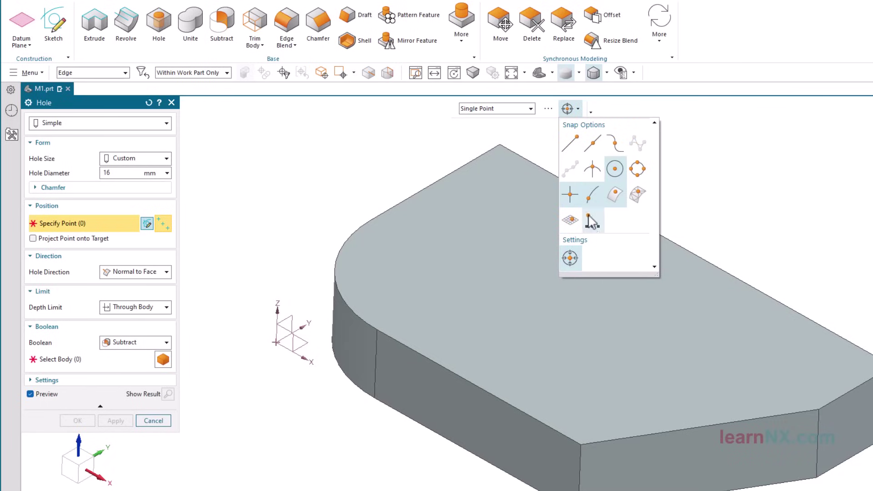
pyautogui.click(569, 195)
pyautogui.click(616, 198)
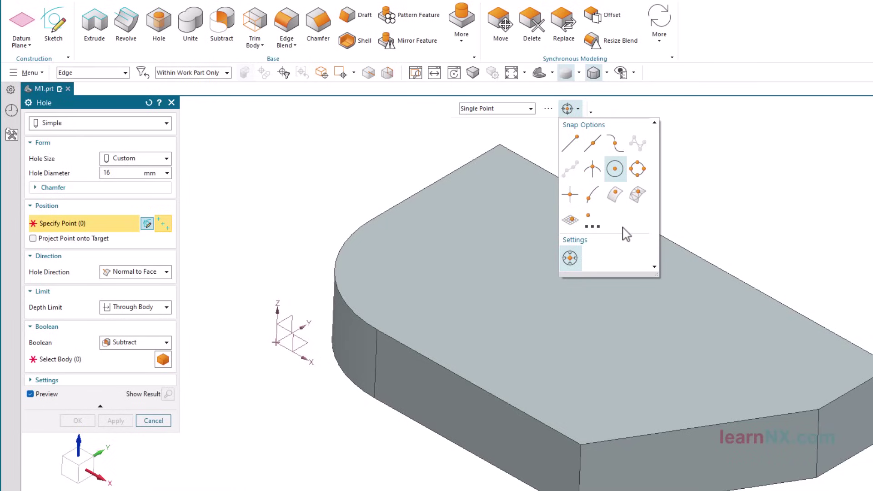
# Step: Centre the hole on the blend arc with Through Body depth and 16 mm diameter
pyautogui.click(347, 241)
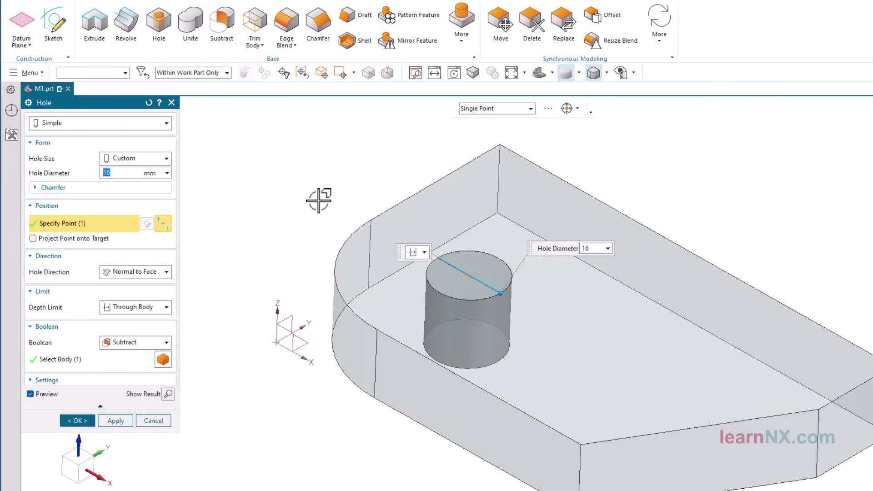
pyautogui.moveTo(500, 293)
pyautogui.mouseDown()
pyautogui.moveTo(490, 278)
pyautogui.moveTo(511, 296)
pyautogui.mouseUp()
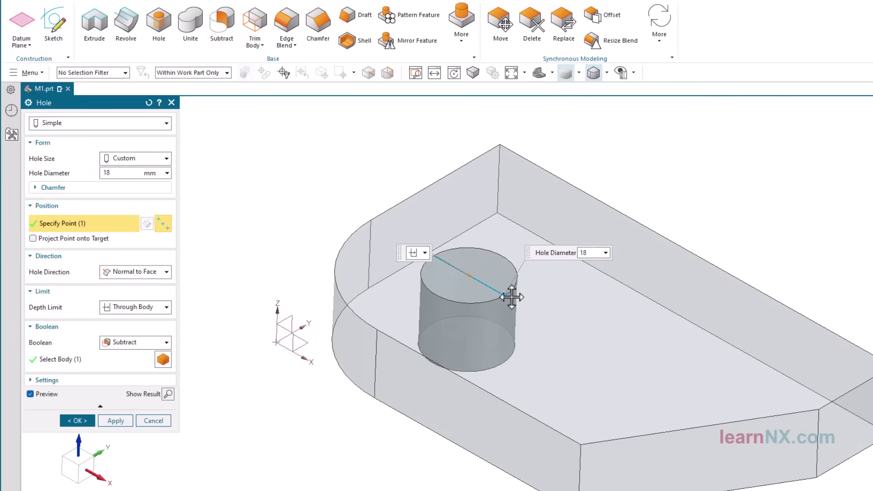
pyautogui.click(426, 252)
pyautogui.click(431, 282)
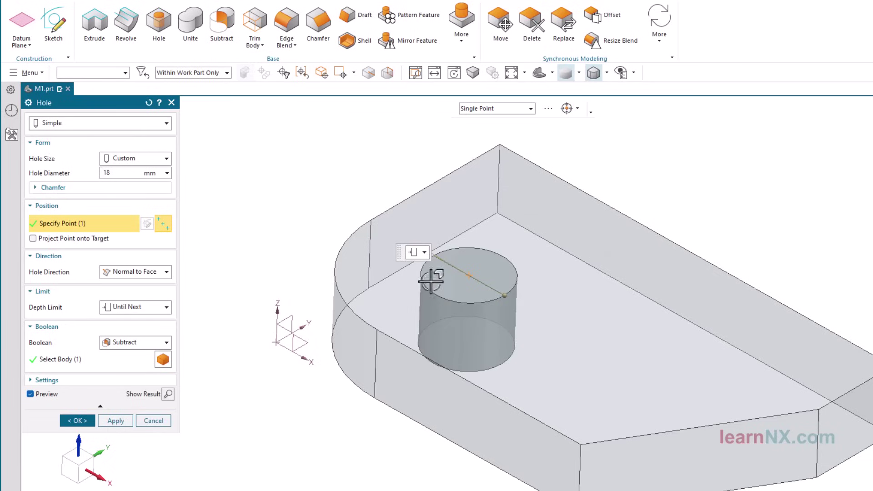
pyautogui.click(424, 252)
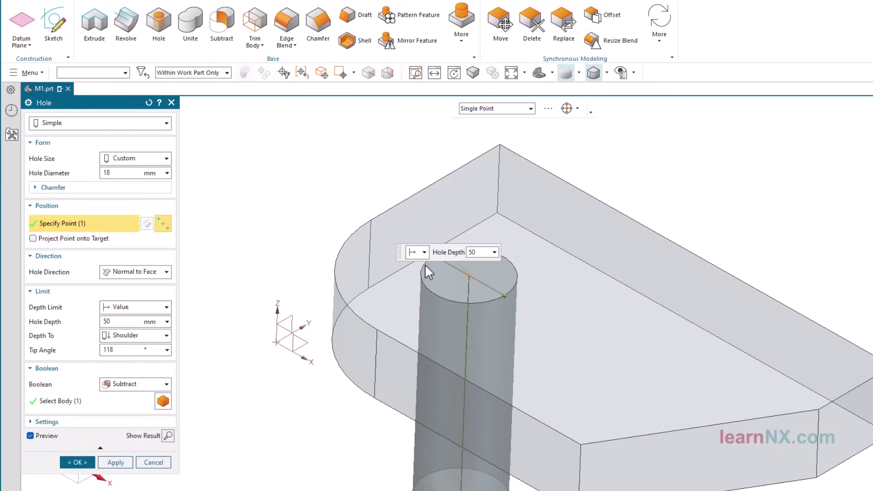
pyautogui.click(426, 252)
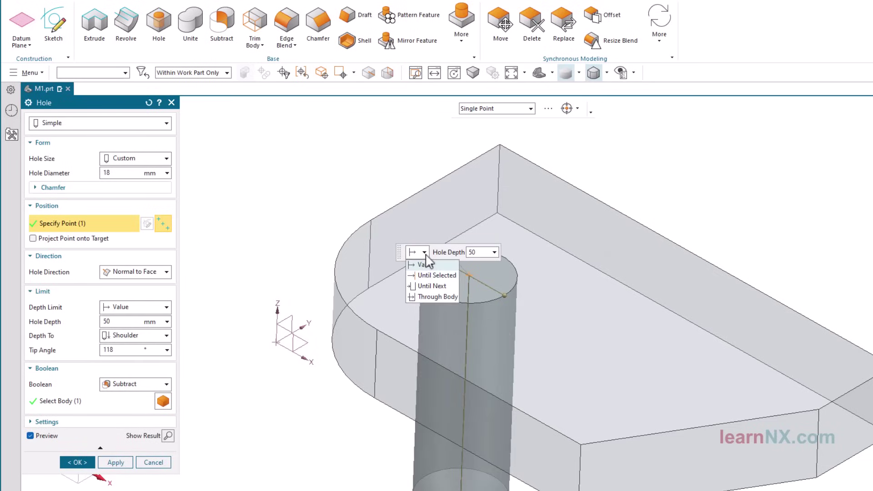
pyautogui.click(423, 295)
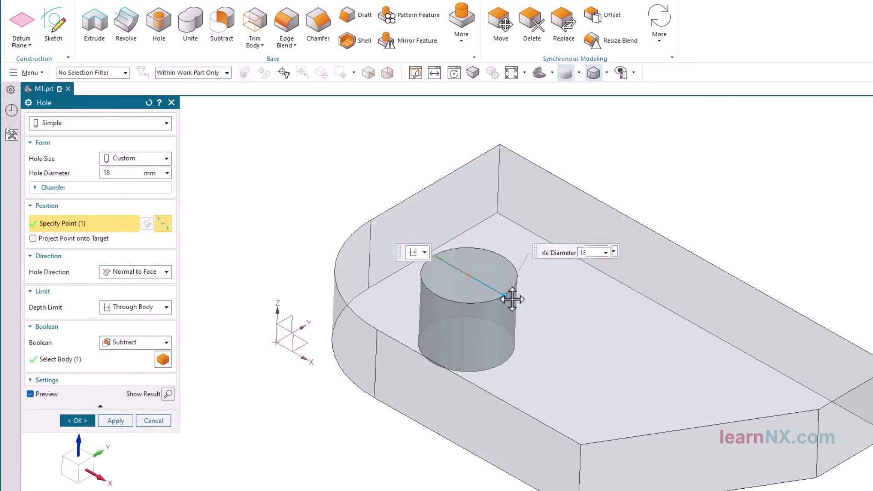
pyautogui.moveTo(505, 295)
pyautogui.mouseDown()
pyautogui.moveTo(522, 306)
pyautogui.moveTo(511, 293)
pyautogui.mouseUp()
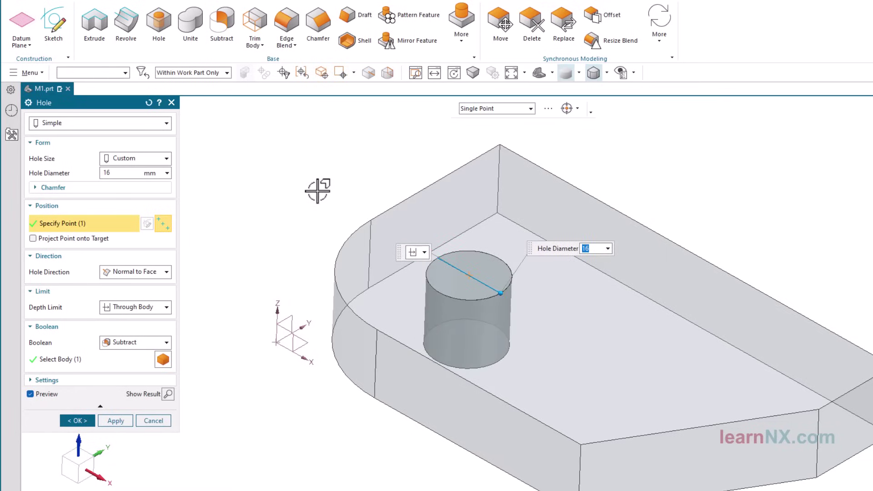
pyautogui.click(78, 421)
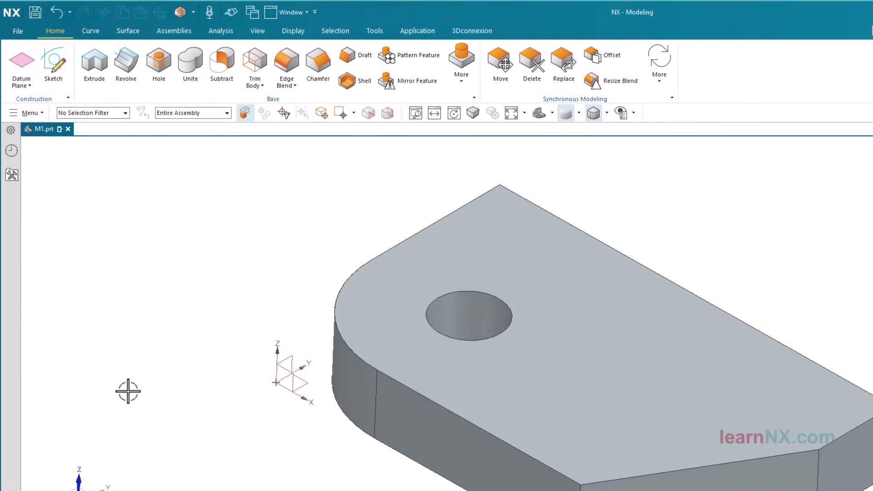
# Step: Try a 13 mm radius on the corner edge blend, then undo it to keep 25 mm
pyautogui.doubleClick(341, 370)
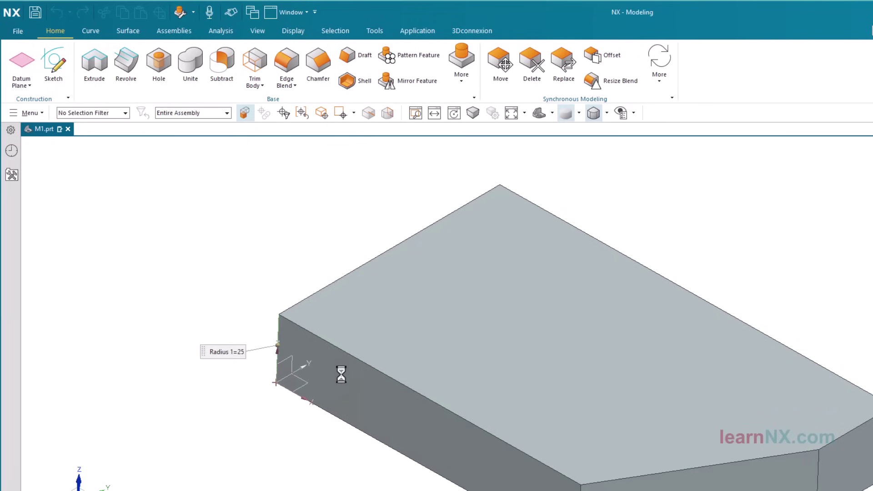
pyautogui.moveTo(357, 374); pyautogui.dragTo(335, 362)
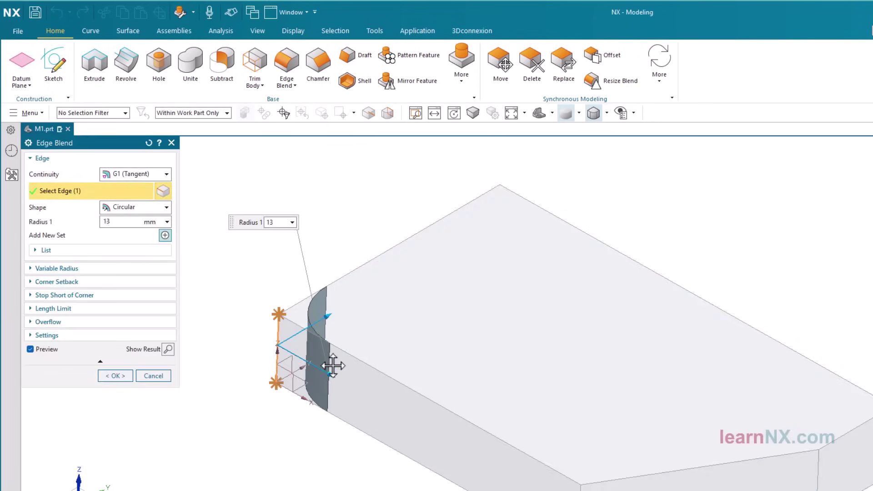
pyautogui.click(116, 376)
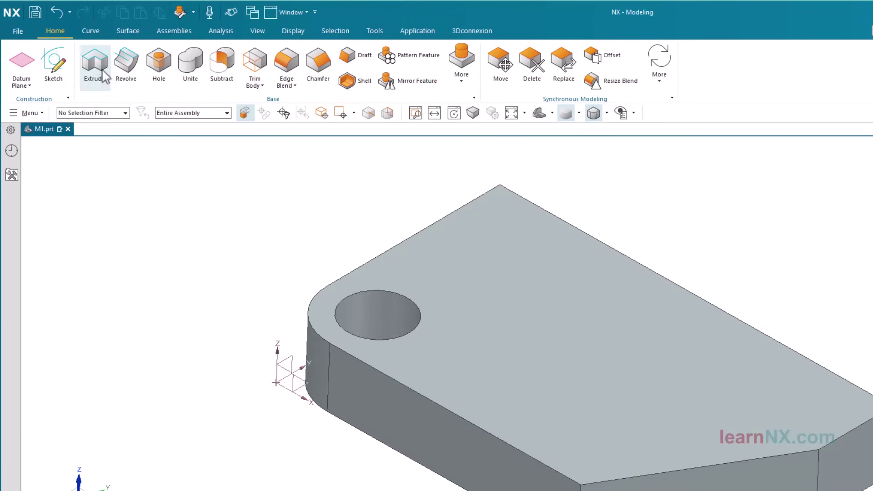
pyautogui.click(53, 15)
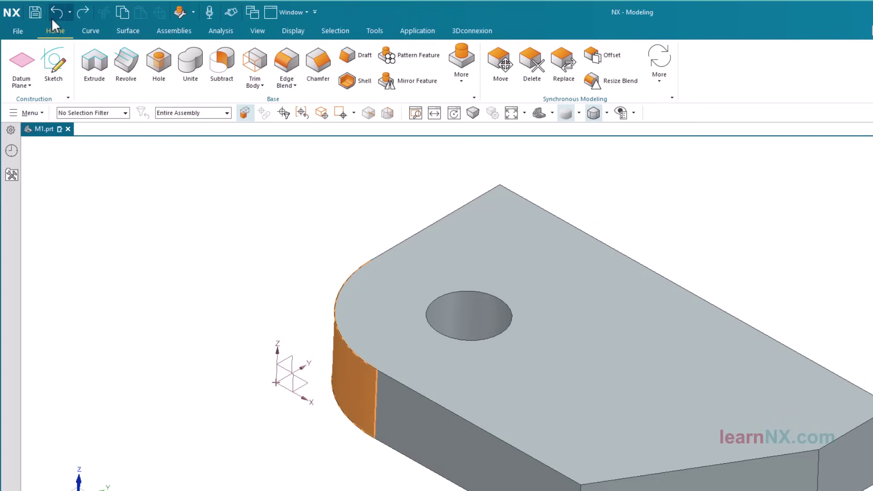
pyautogui.click(145, 206)
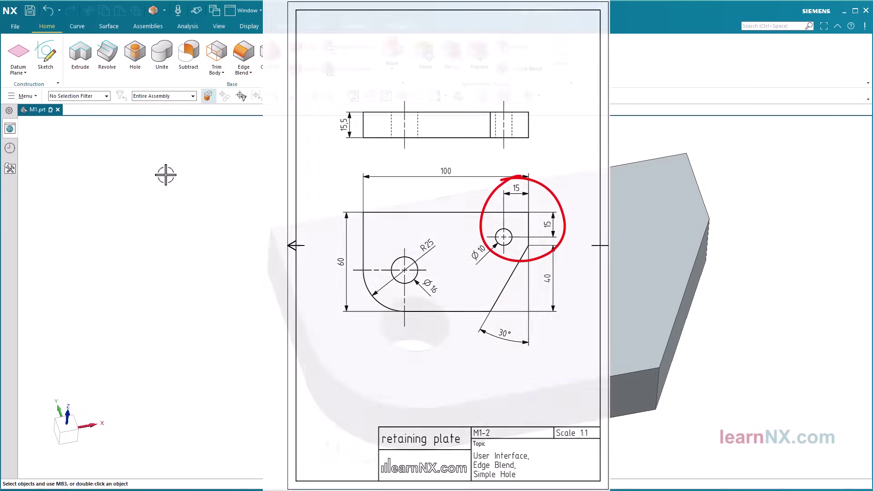
# Step: Start a new hole with No Selection Filter at a top-face point near the far corner
pyautogui.click(135, 61)
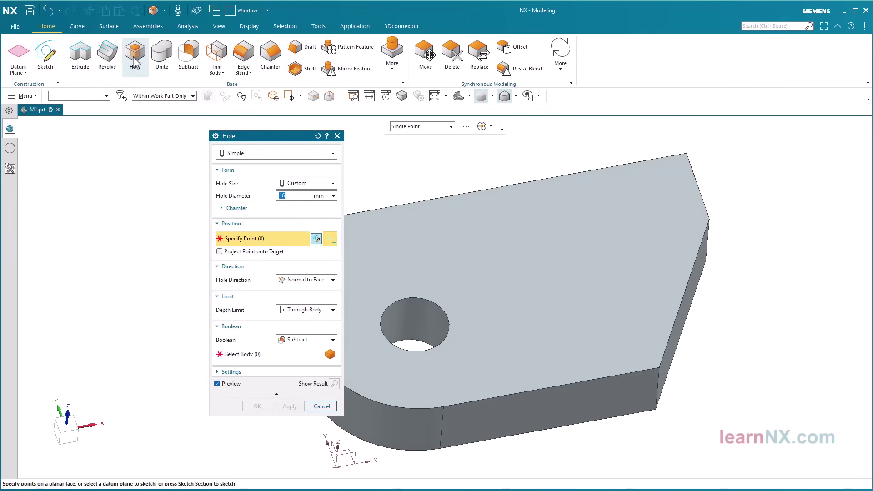
pyautogui.click(99, 96)
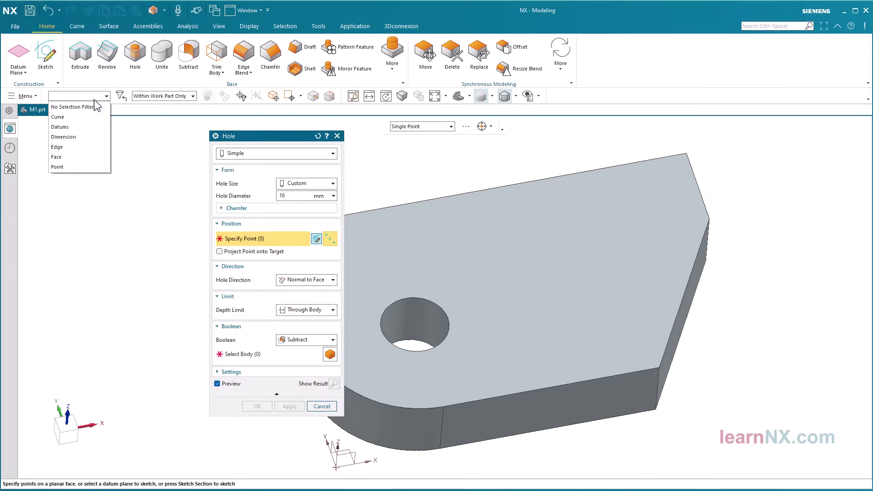
pyautogui.click(92, 107)
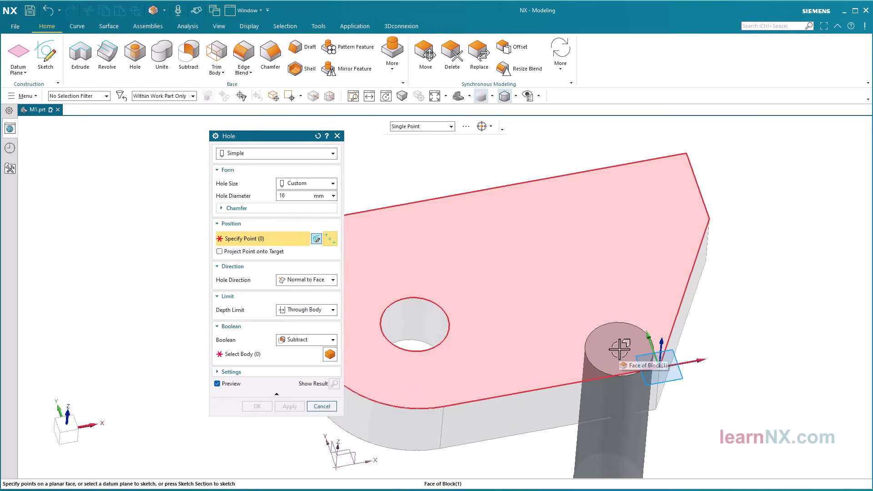
pyautogui.moveTo(619, 349)
pyautogui.mouseDown(button='middle')
pyautogui.moveTo(547, 360)
pyautogui.moveTo(534, 370)
pyautogui.moveTo(547, 376)
pyautogui.mouseUp(button='middle')
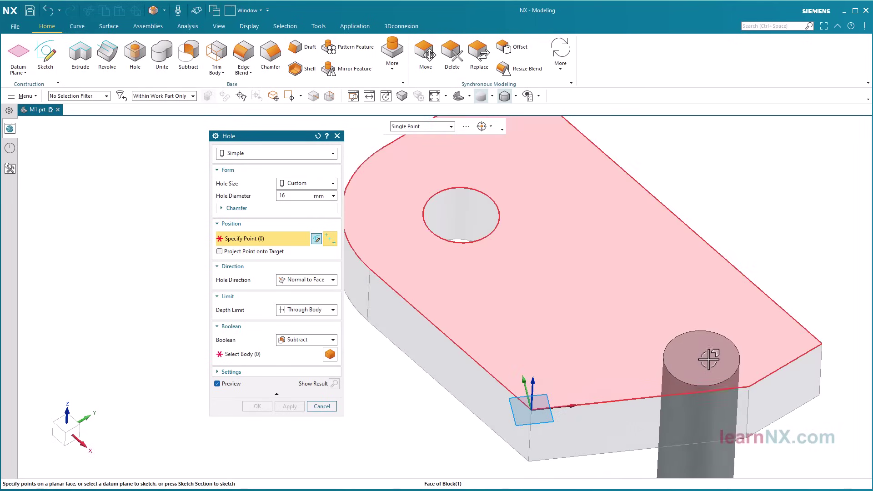
pyautogui.moveTo(691, 345)
pyautogui.mouseDown(button='middle')
pyautogui.moveTo(662, 321)
pyautogui.moveTo(682, 312)
pyautogui.moveTo(627, 310)
pyautogui.moveTo(606, 259)
pyautogui.moveTo(615, 260)
pyautogui.moveTo(614, 317)
pyautogui.mouseUp(button='middle')
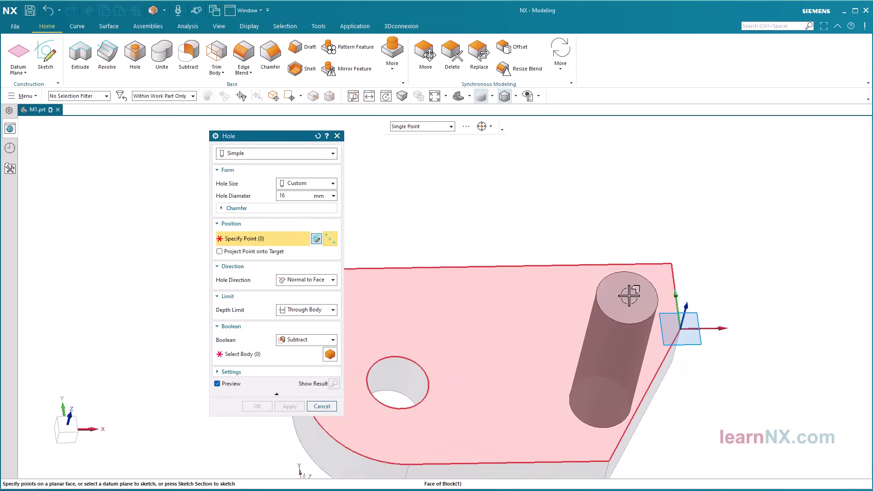
pyautogui.click(647, 282)
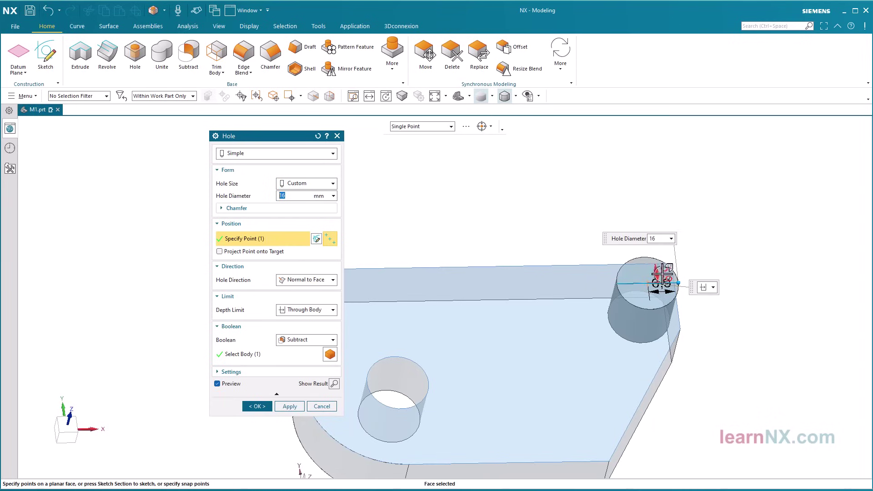
# Step: Position the second hole 15 mm from both edges and reduce its diameter from 16 to 10 mm
pyautogui.doubleClick(662, 274)
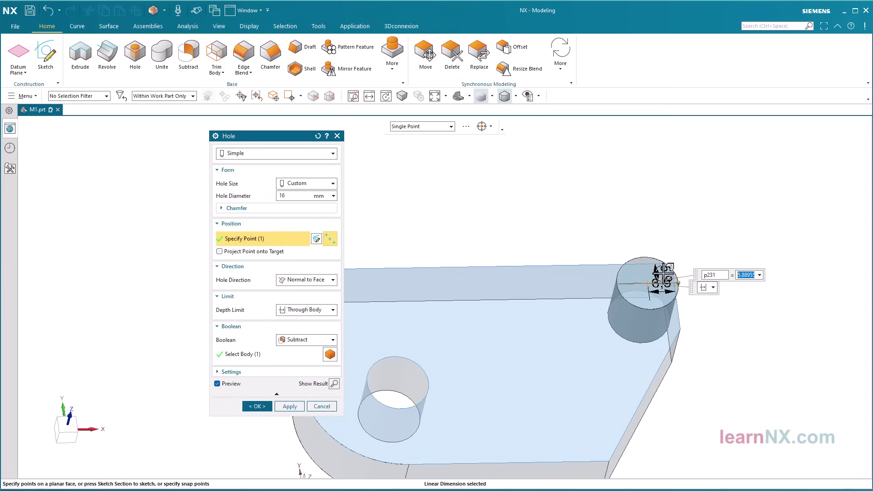
pyautogui.write('15')
pyautogui.press('Return')
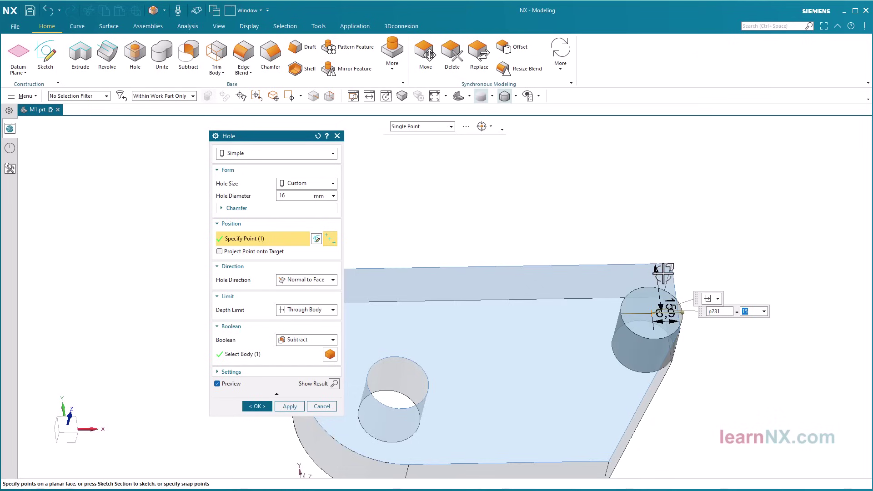
pyautogui.doubleClick(666, 313)
pyautogui.write('15')
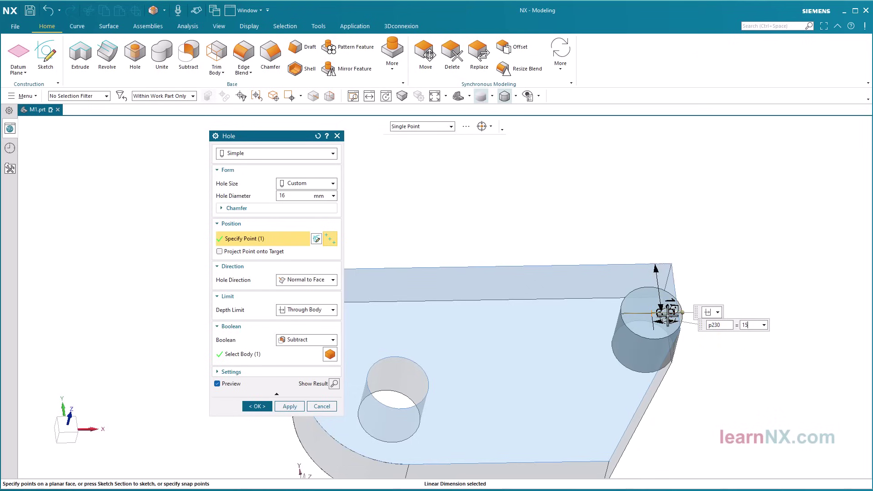
pyautogui.press('Return')
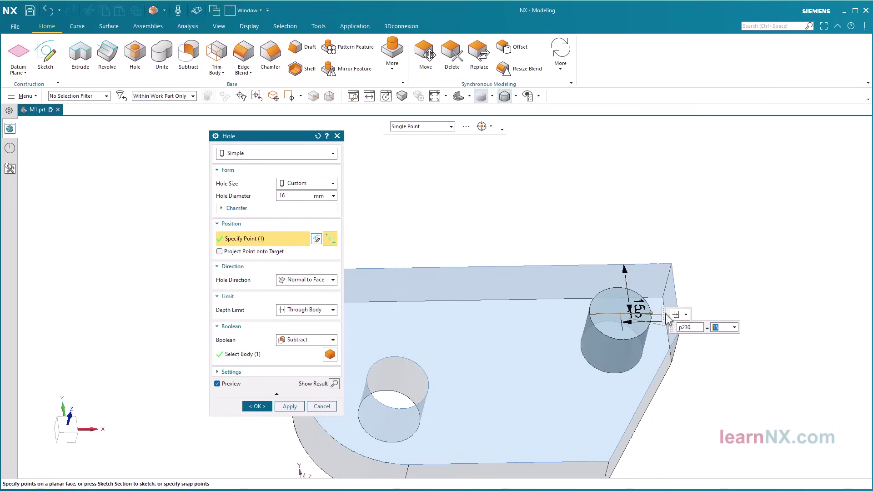
pyautogui.doubleClick(286, 196)
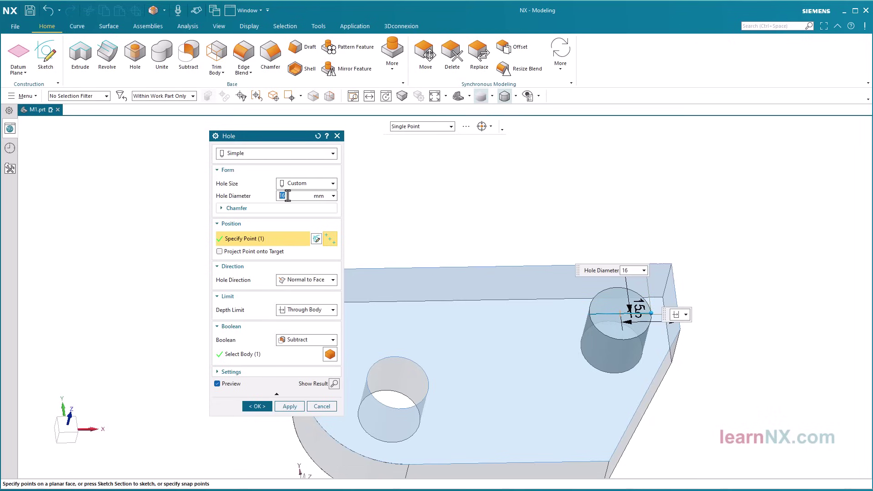
pyautogui.write('10')
pyautogui.press('Return')
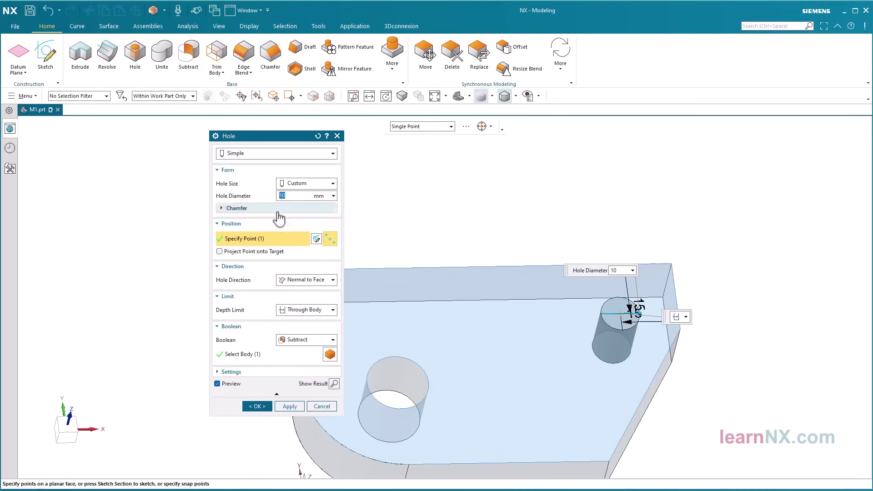
# Step: Apply the small corner hole, then undo it and start a fresh Hole feature
pyautogui.click(260, 407)
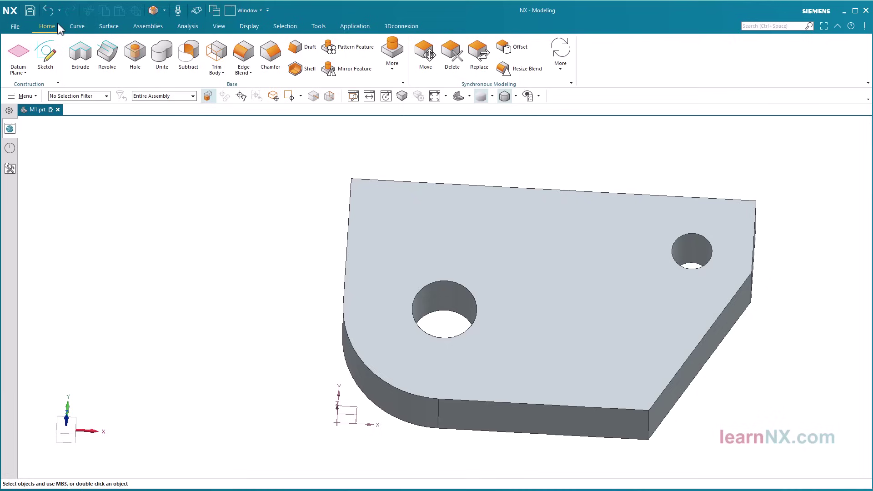
pyautogui.click(49, 10)
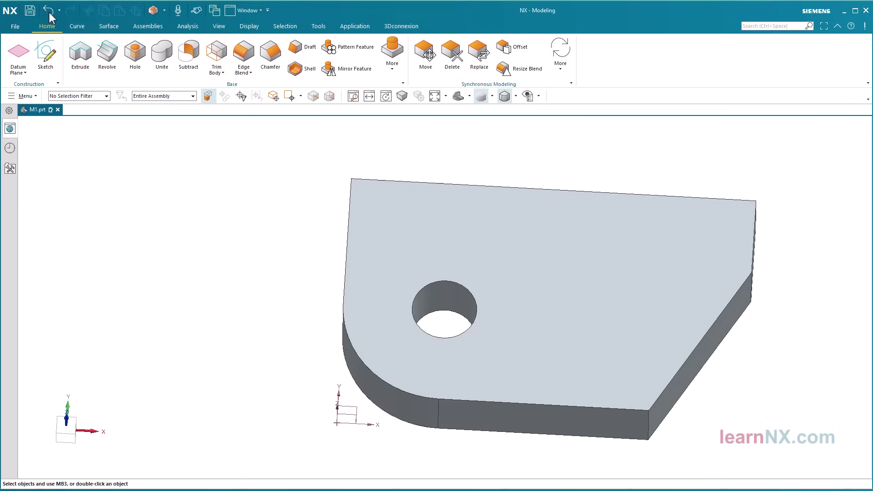
pyautogui.click(142, 59)
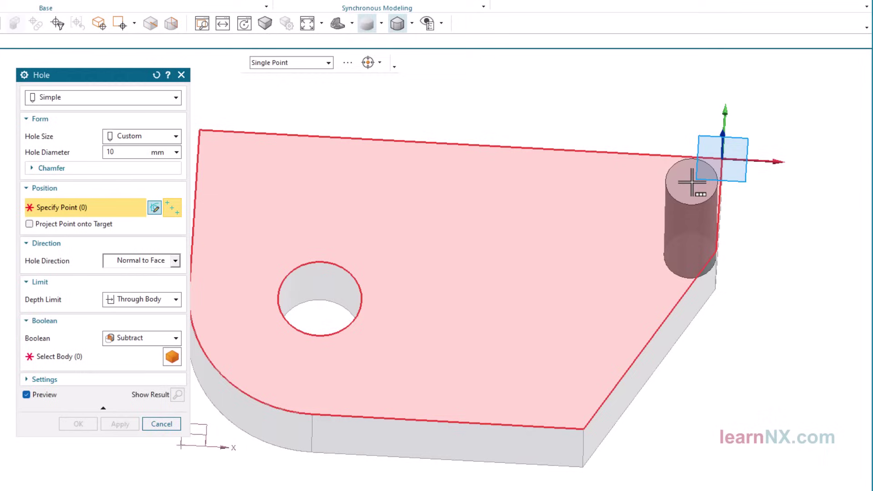
# Step: Place the 10 mm hole on the top face, 15 mm from the back and side edges
pyautogui.click(692, 182)
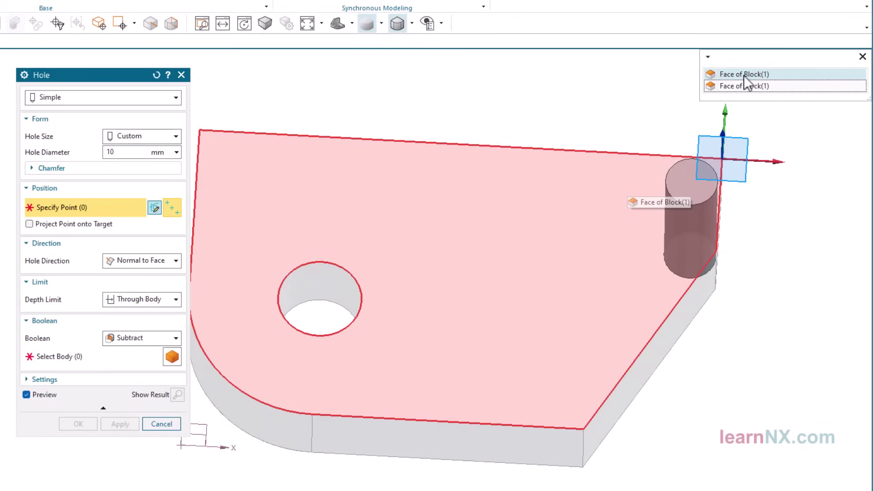
pyautogui.click(743, 74)
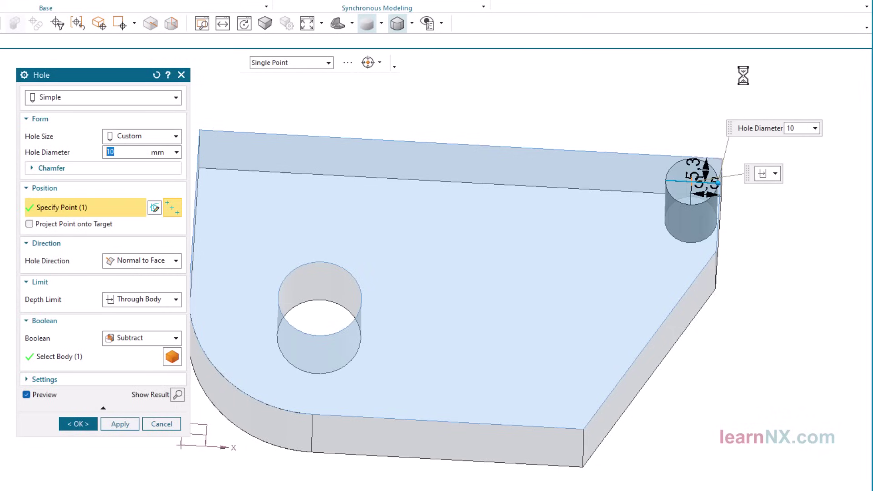
pyautogui.doubleClick(695, 169)
pyautogui.write('15')
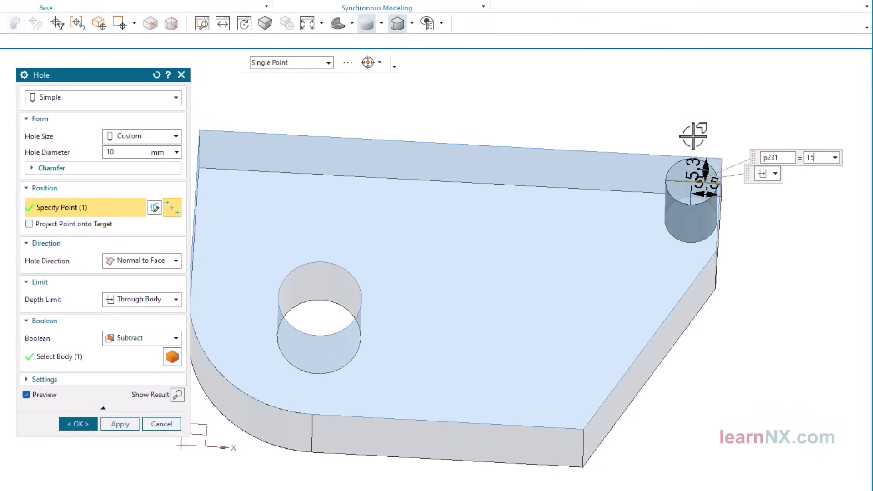
pyautogui.press('Return')
pyautogui.doubleClick(700, 225)
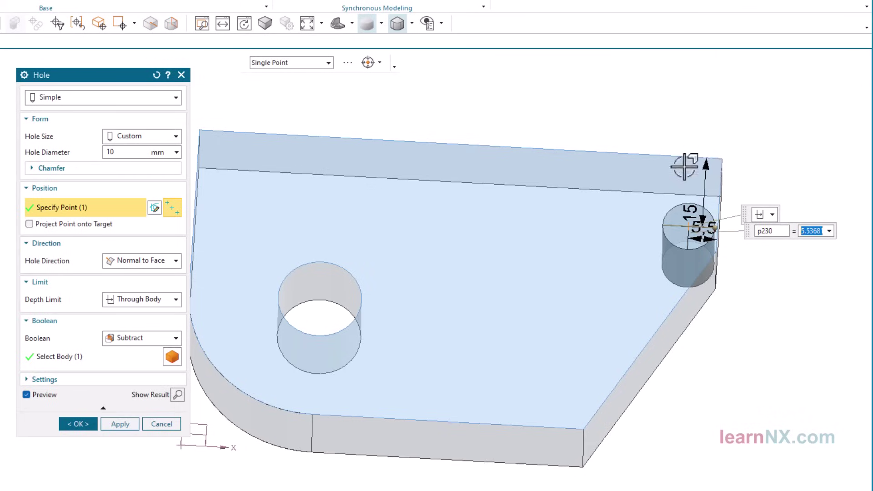
pyautogui.write('15')
pyautogui.press('Return')
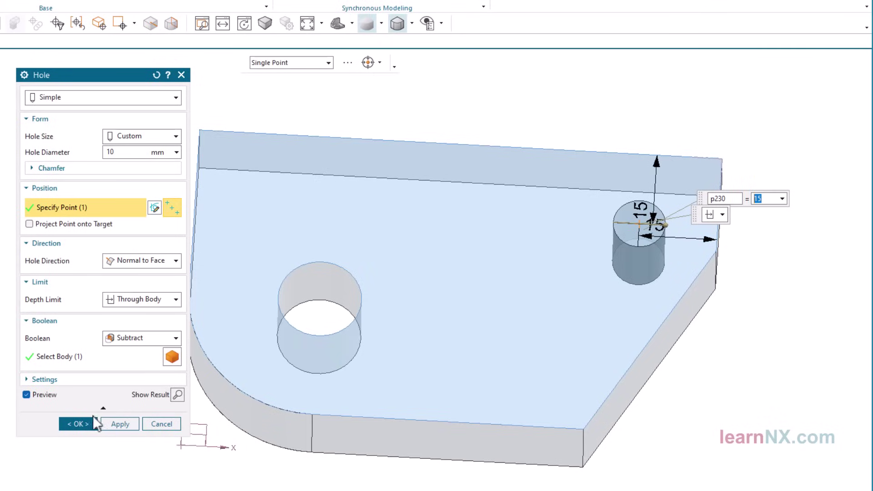
pyautogui.click(80, 422)
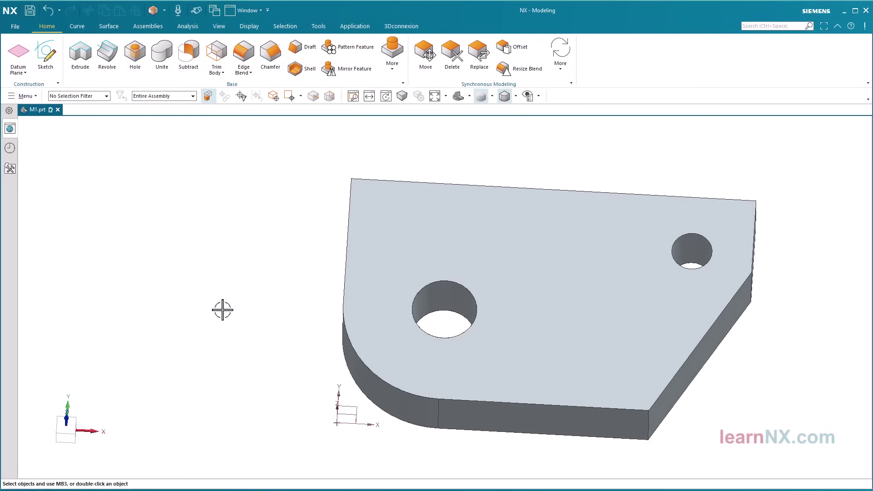
pyautogui.click(33, 96)
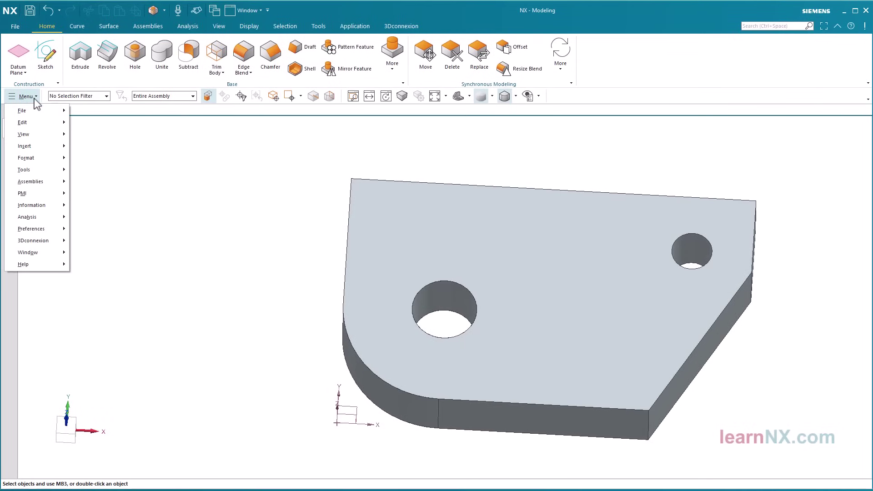
pyautogui.moveTo(32, 228)
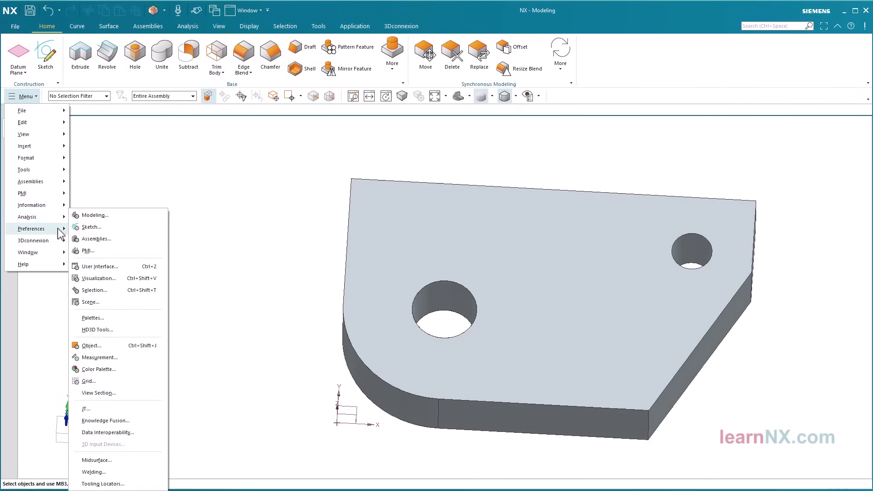
pyautogui.click(130, 293)
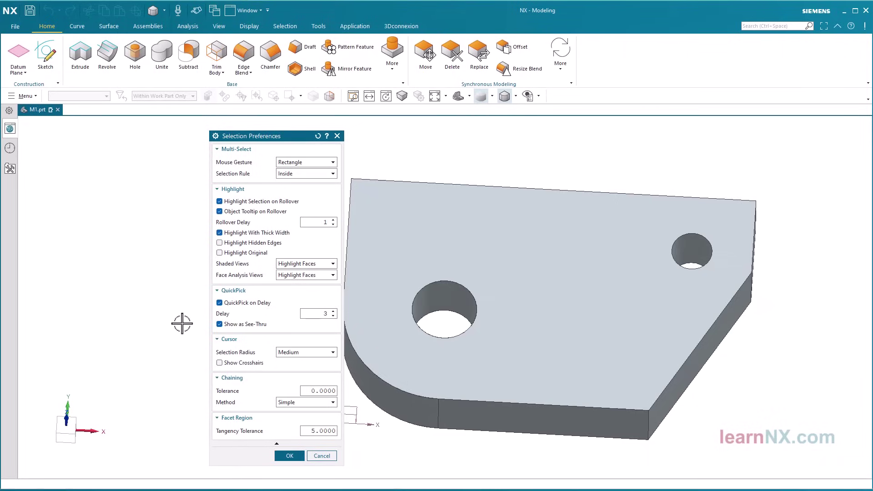
pyautogui.click(290, 456)
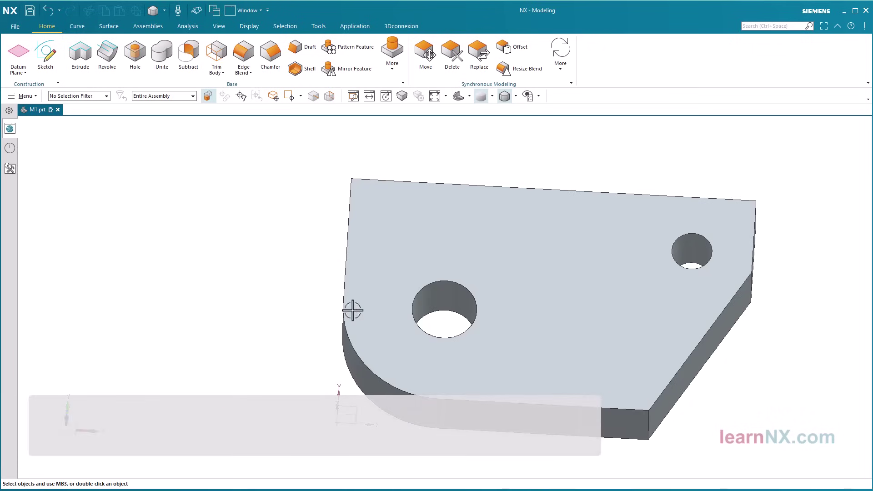
# Step: Enlarge the big through hole's diameter by dragging its handle
pyautogui.doubleClick(440, 298)
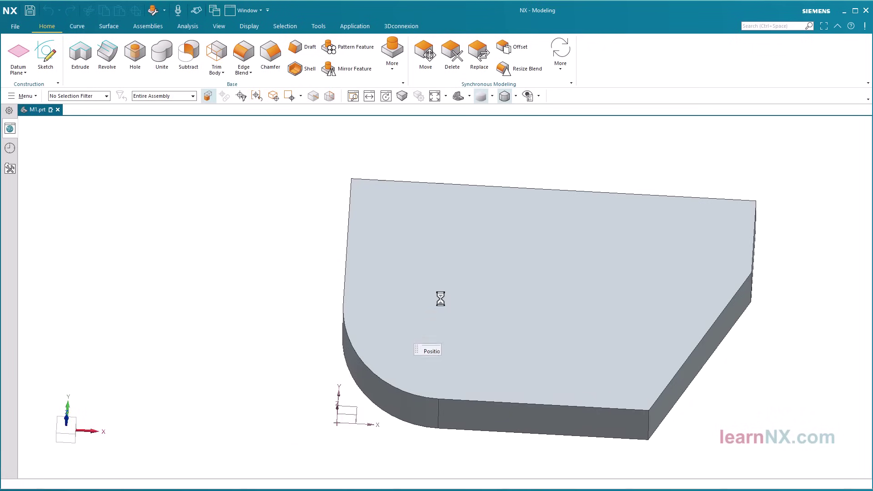
pyautogui.moveTo(478, 311); pyautogui.dragTo(500, 313)
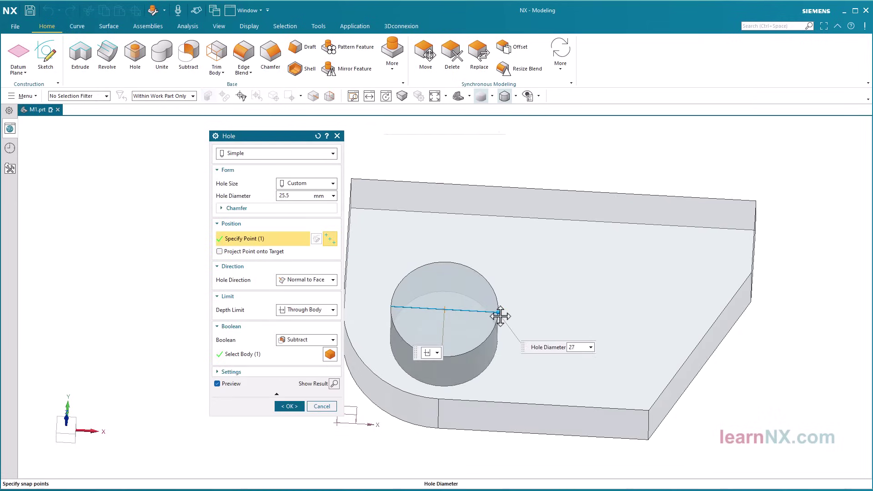
pyautogui.click(290, 406)
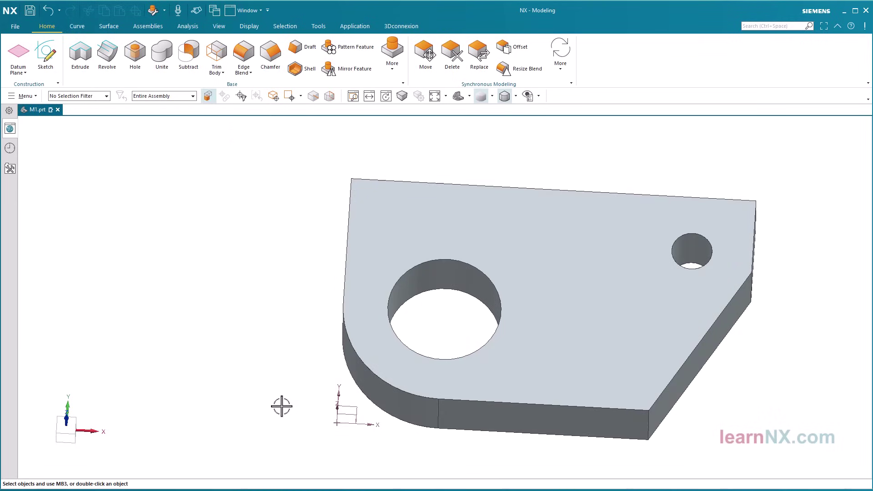
# Step: Add a second 10 mm hole point 20 mm from the back edge and 30 mm from the side edge
pyautogui.doubleClick(685, 243)
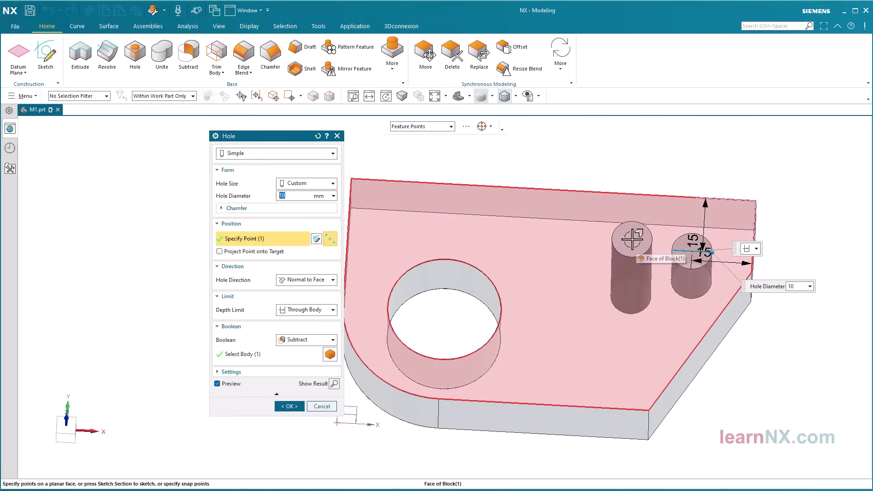
pyautogui.click(631, 239)
pyautogui.doubleClick(639, 214)
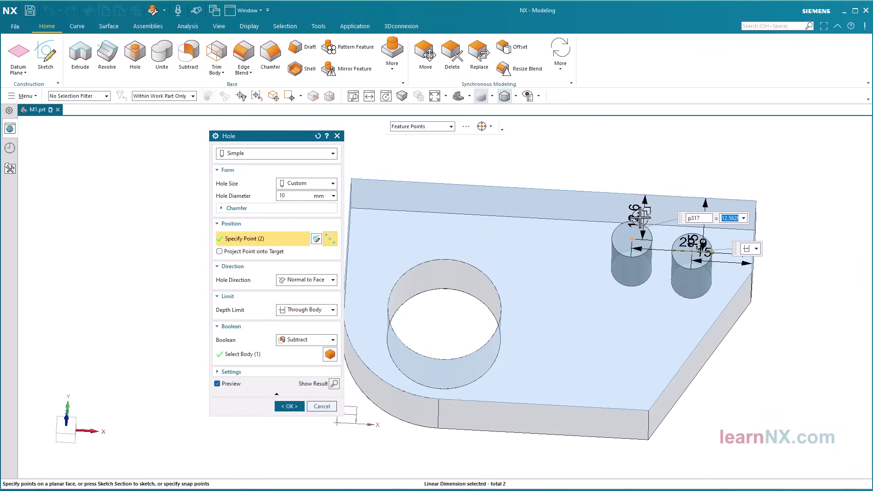
pyautogui.write('20')
pyautogui.press('Return')
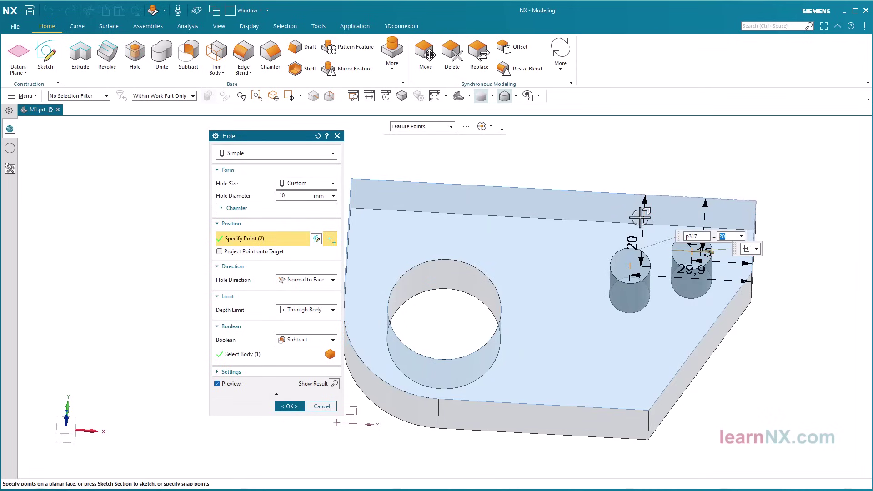
pyautogui.doubleClick(689, 273)
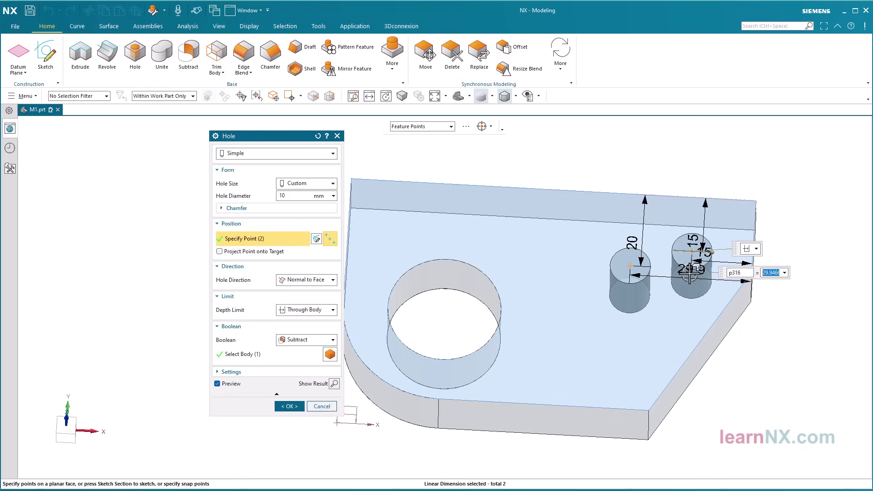
pyautogui.write('30')
pyautogui.press('Return')
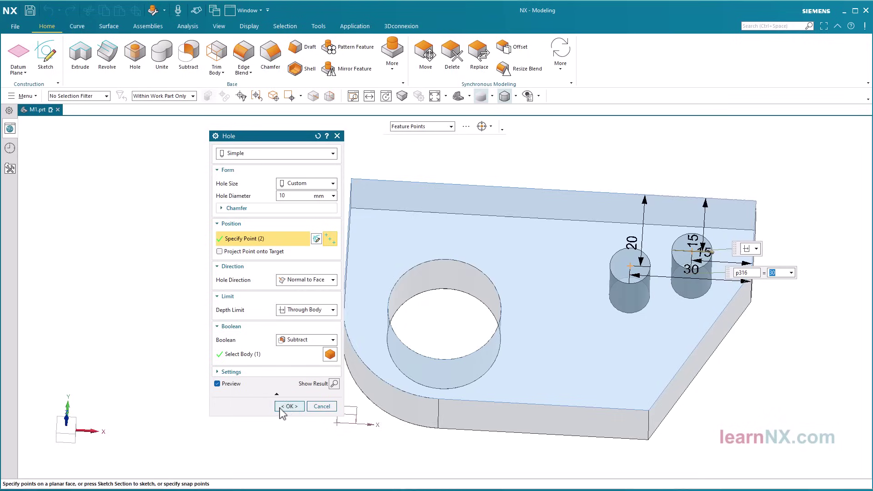
pyautogui.click(289, 407)
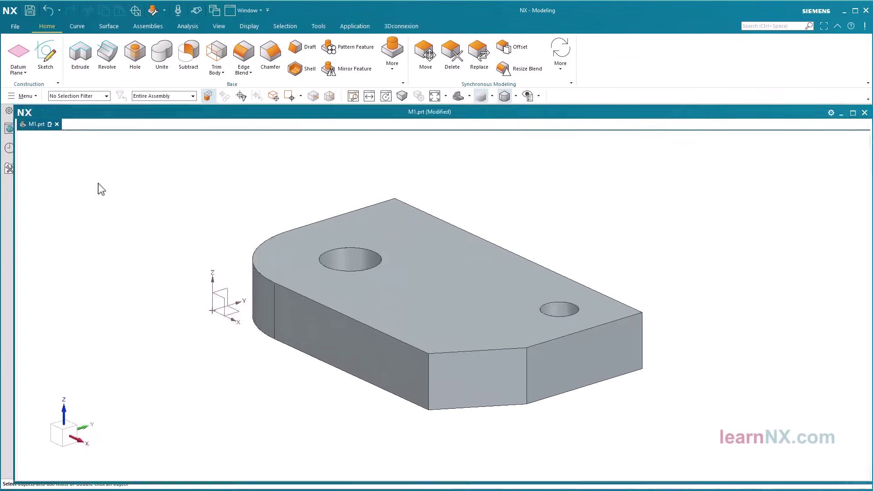
# Step: Dock M1.prt to the right of M2.prt and model1.prt below M1
pyautogui.moveTo(40, 126)
pyautogui.mouseDown()
pyautogui.moveTo(332, 215)
pyautogui.moveTo(444, 314)
pyautogui.mouseUp()
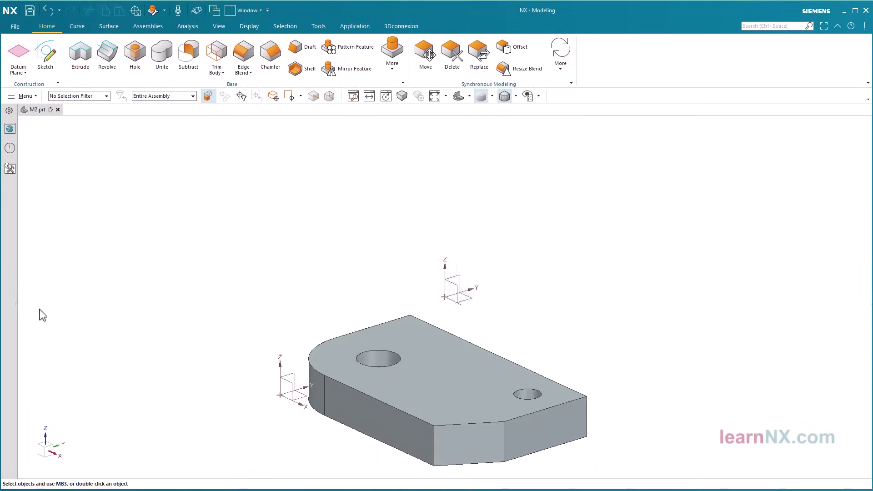
pyautogui.moveTo(38, 299); pyautogui.dragTo(469, 291)
pyautogui.moveTo(516, 109); pyautogui.dragTo(656, 319)
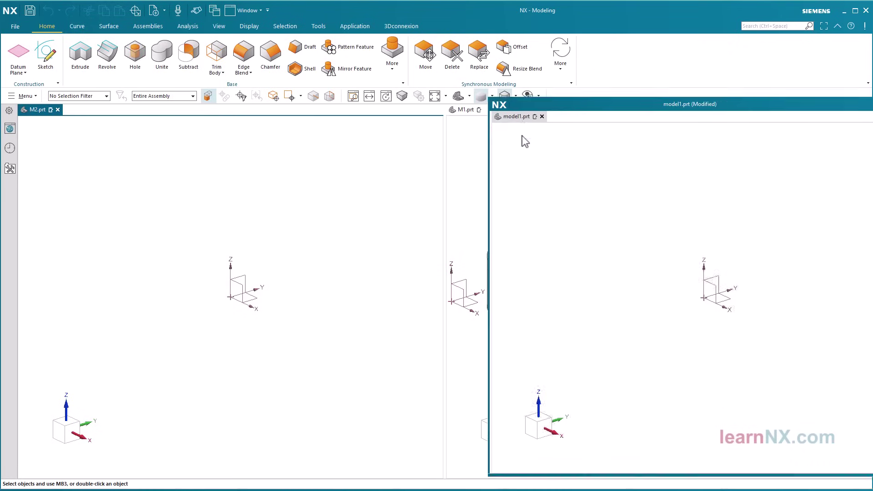